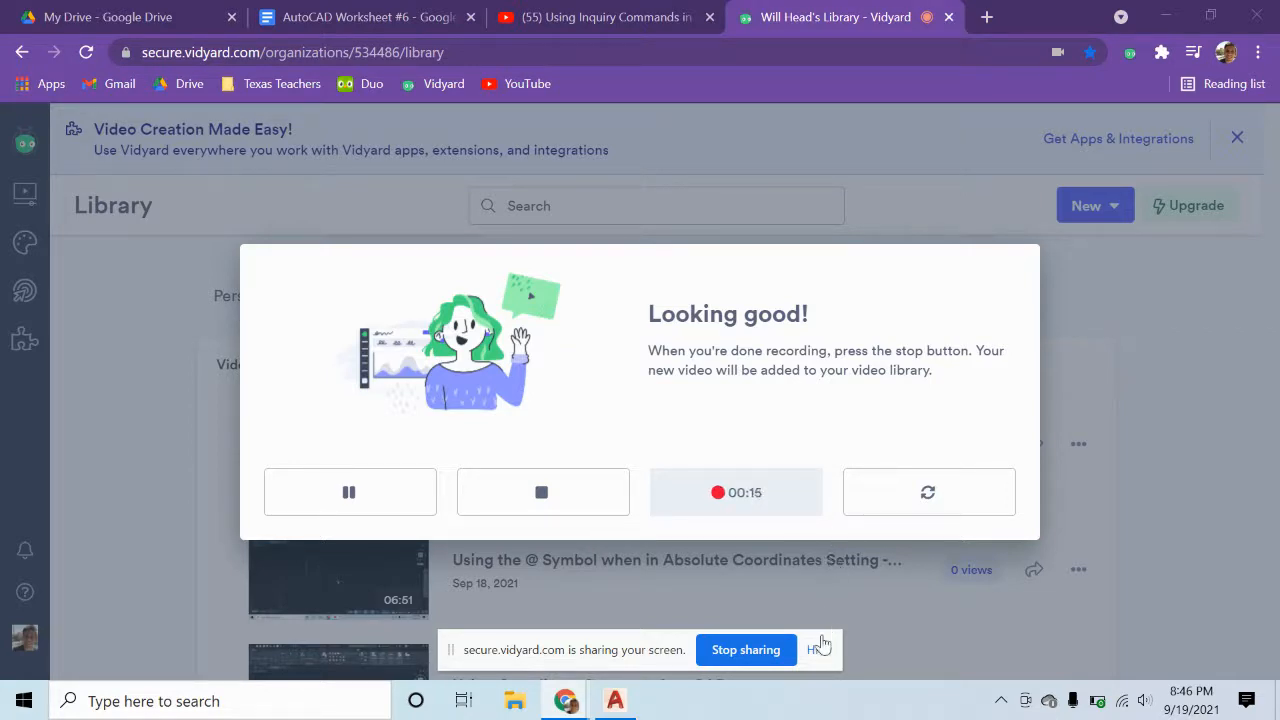
Switch to AutoCAD and draw a rectangle around the origin with an area of about 1.95 and a perimeter of about 5.79
click(615, 703)
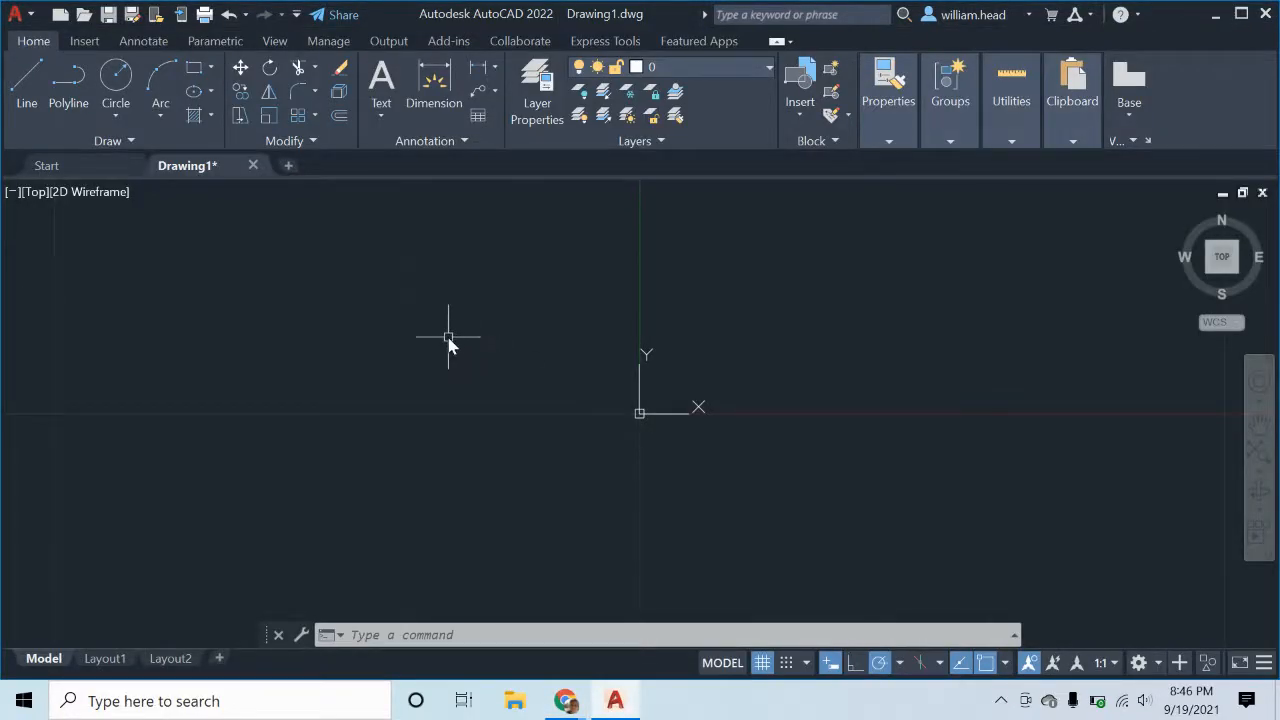
text(rec)
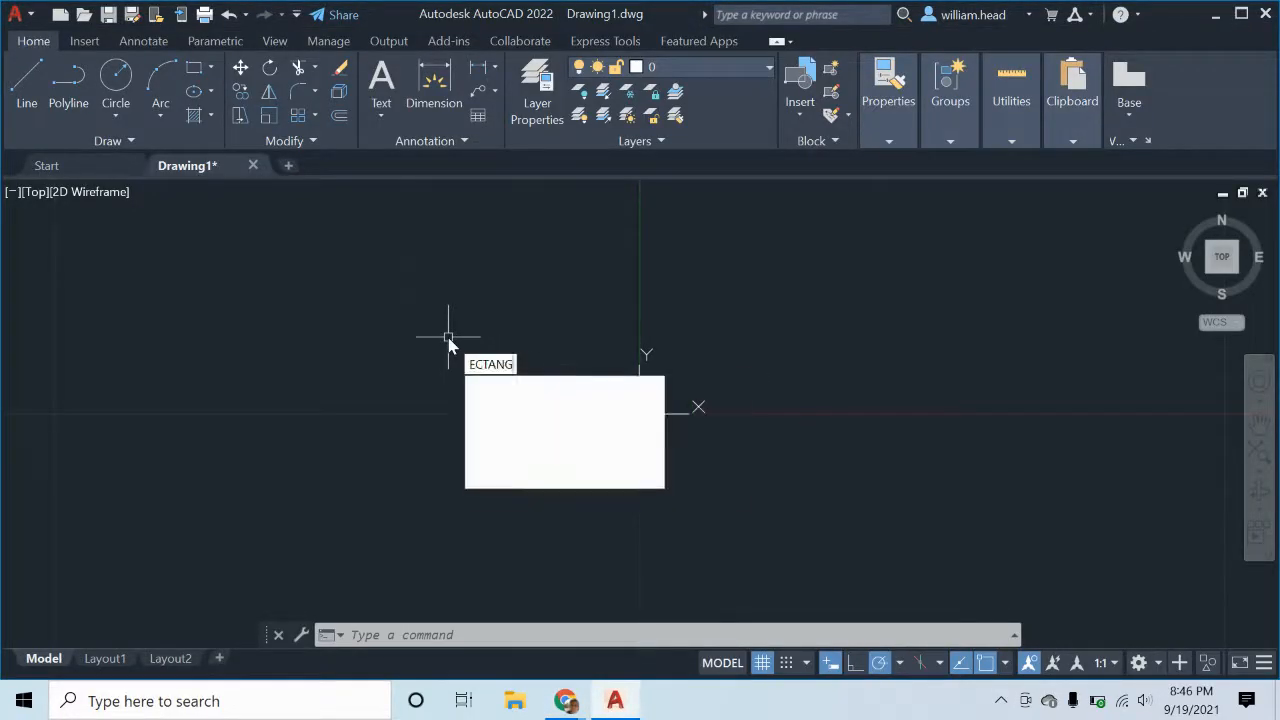
key(Return)
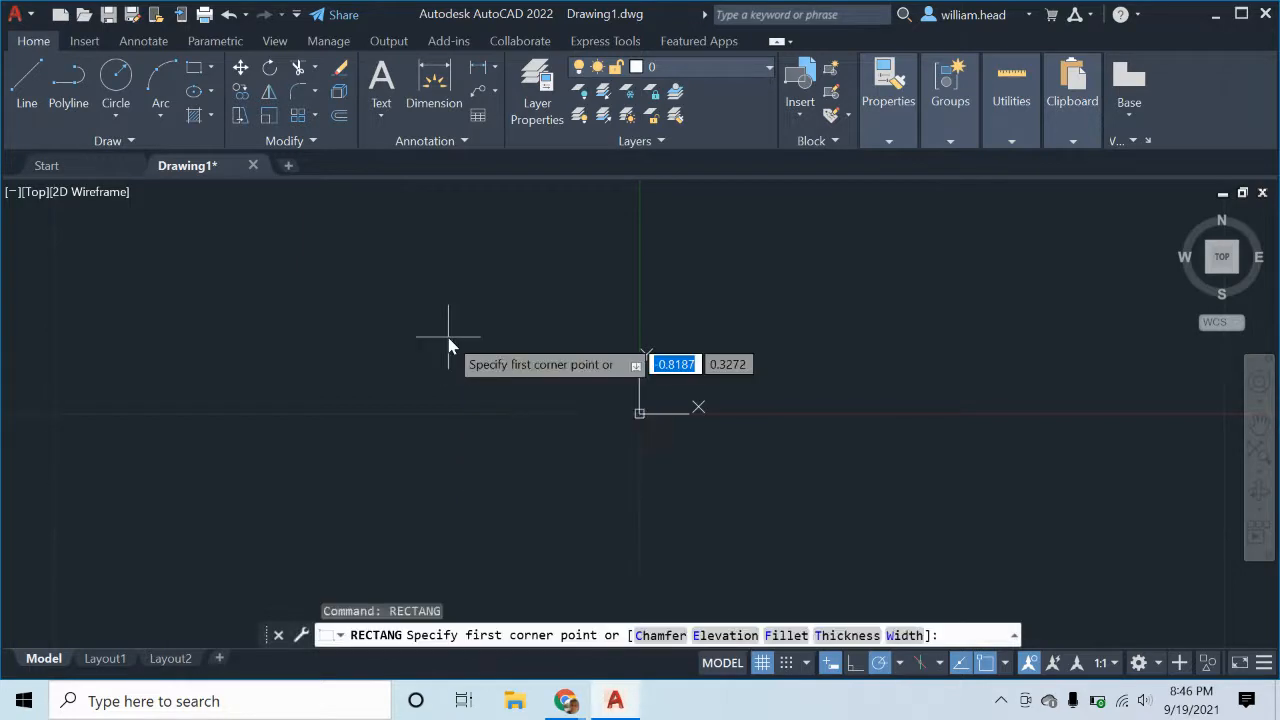
click(511, 262)
click(941, 509)
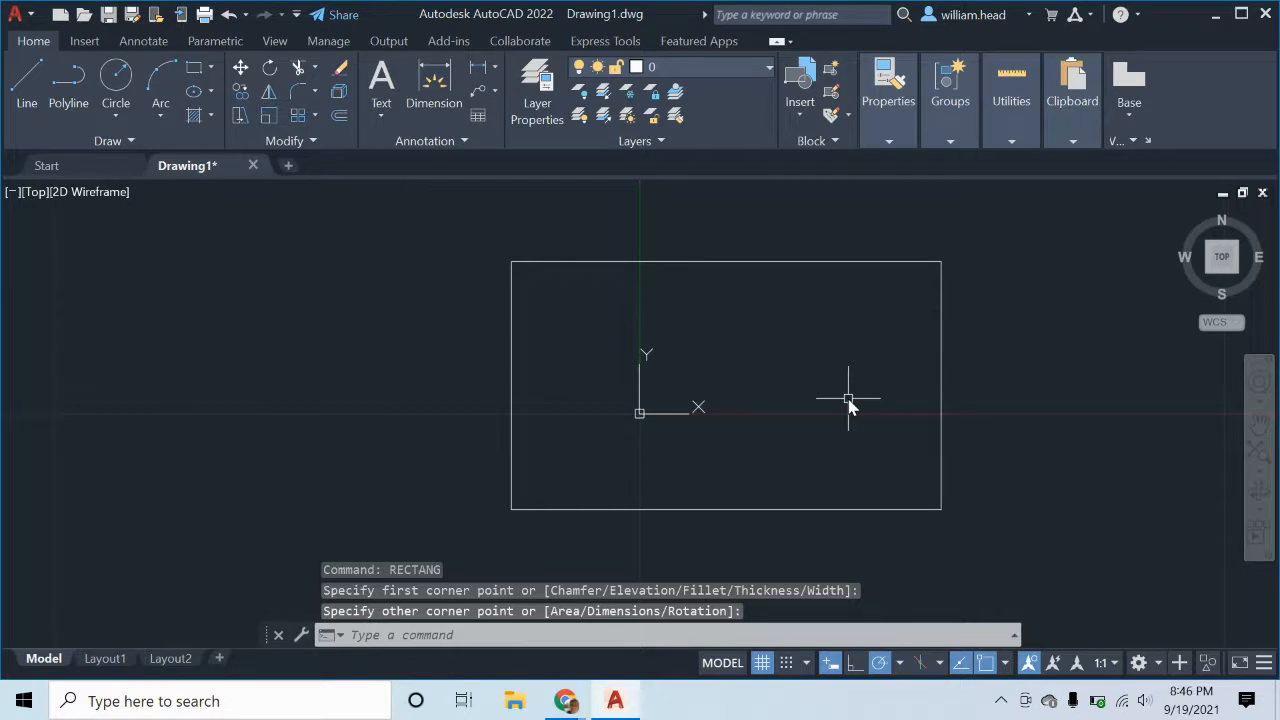
Measure the rectangle's area and perimeter by picking its four corners in order
text(ar)
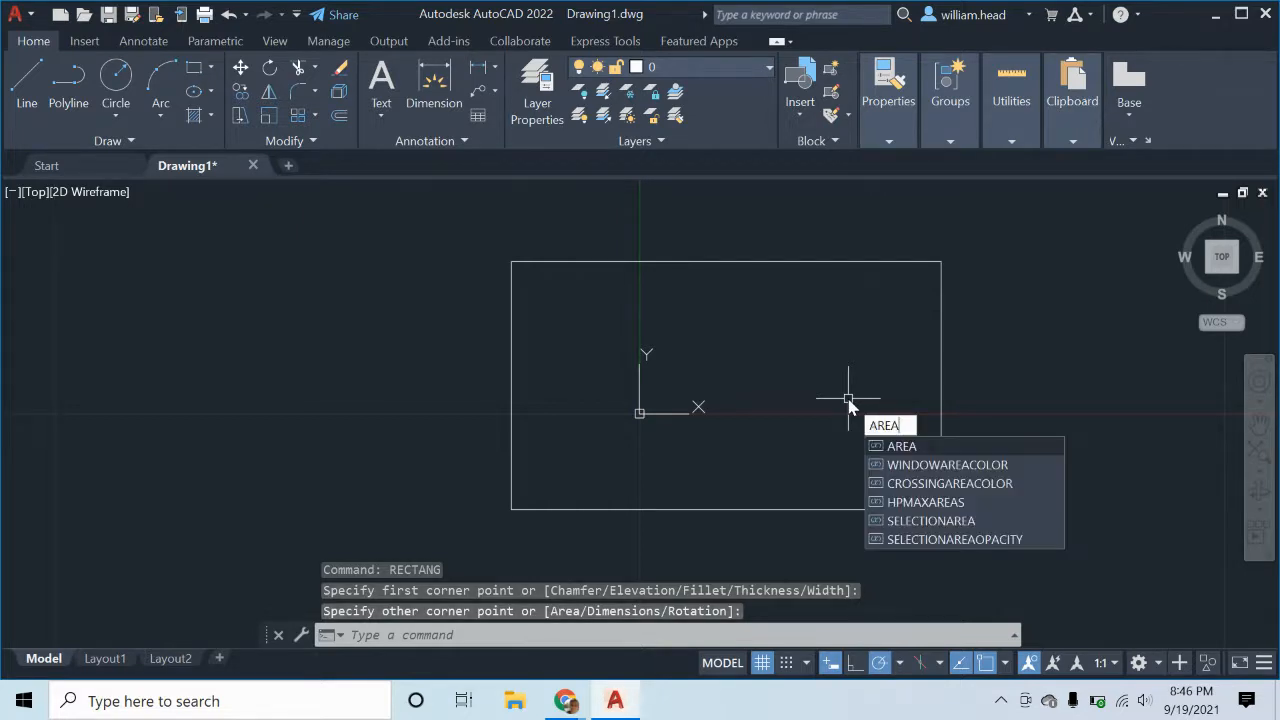
key(Return)
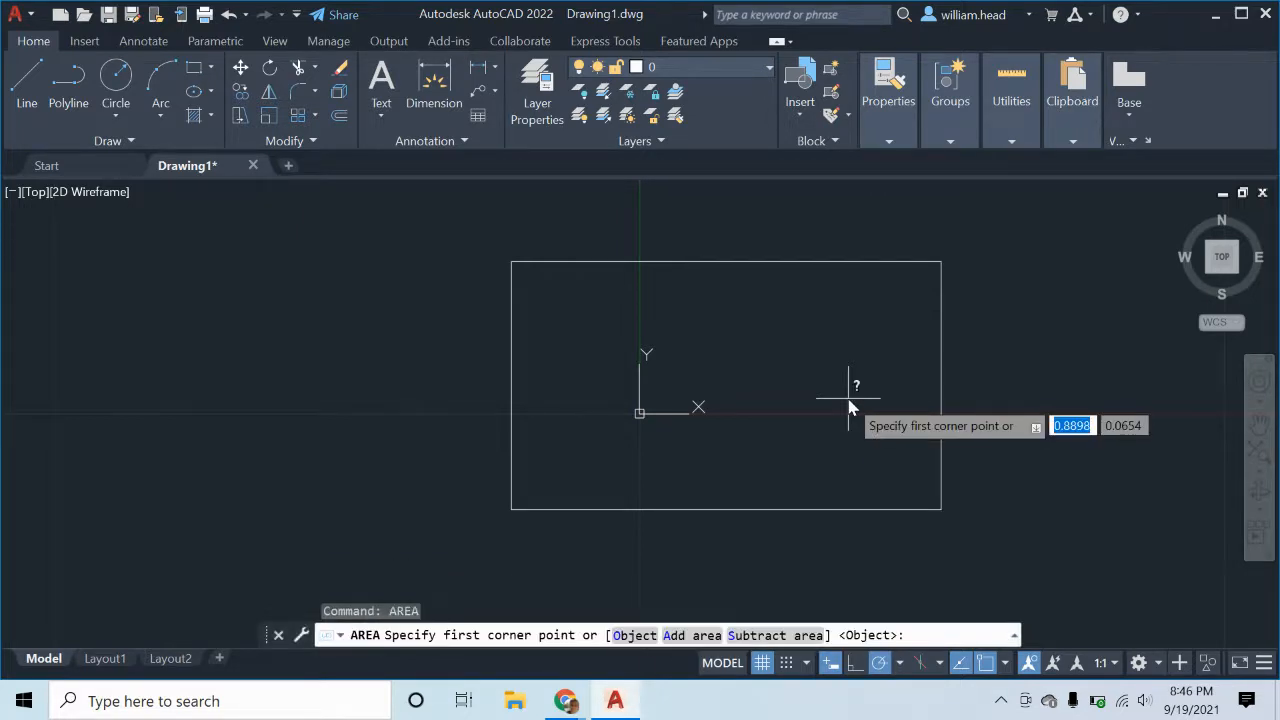
click(512, 262)
click(941, 262)
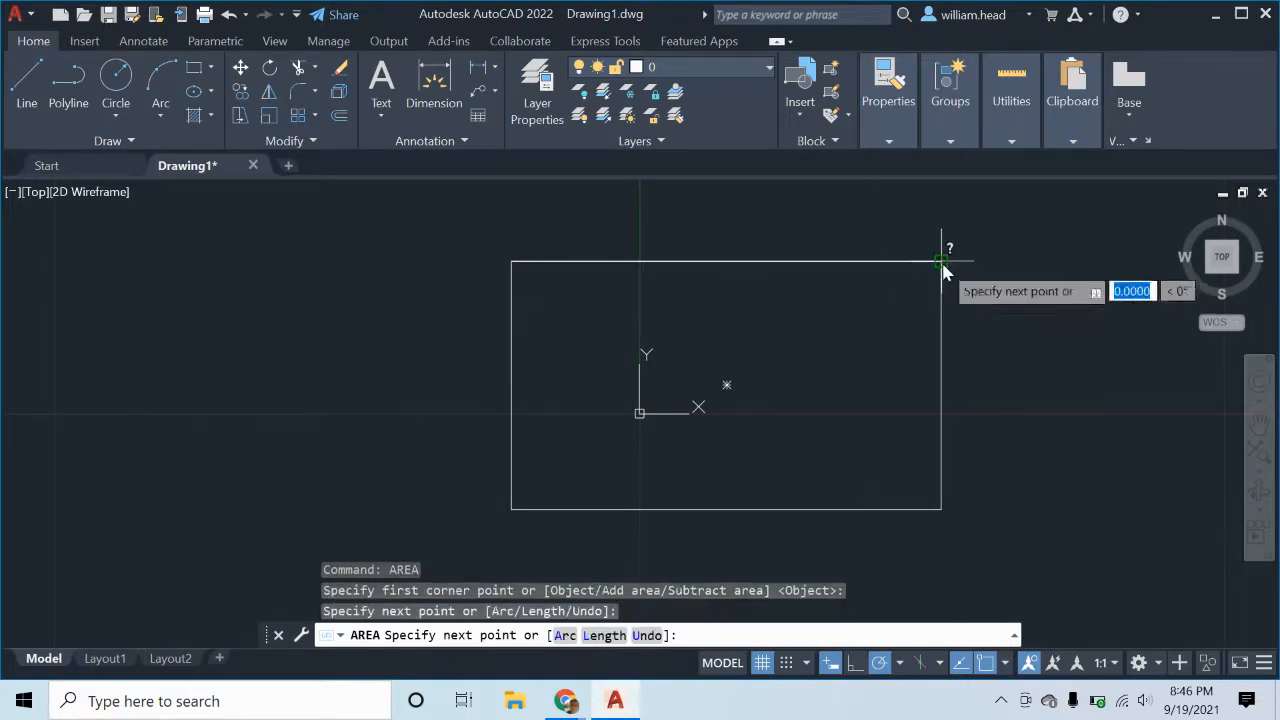
click(941, 509)
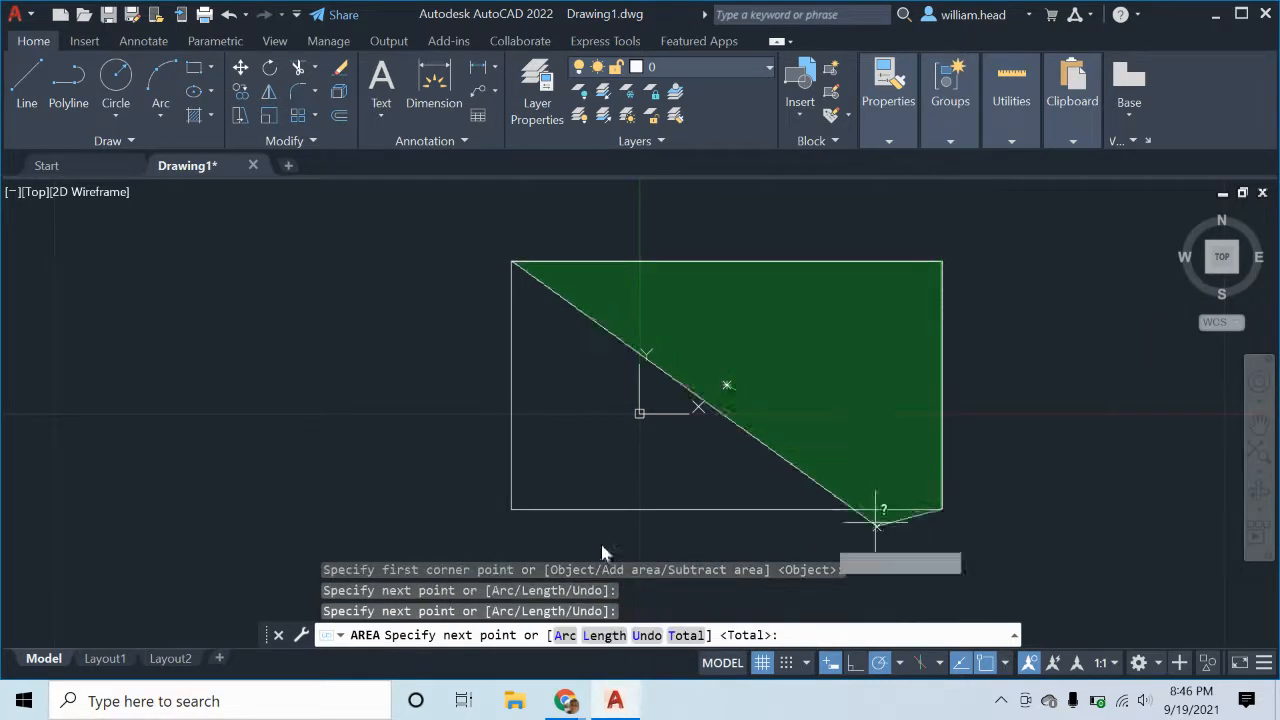
click(510, 517)
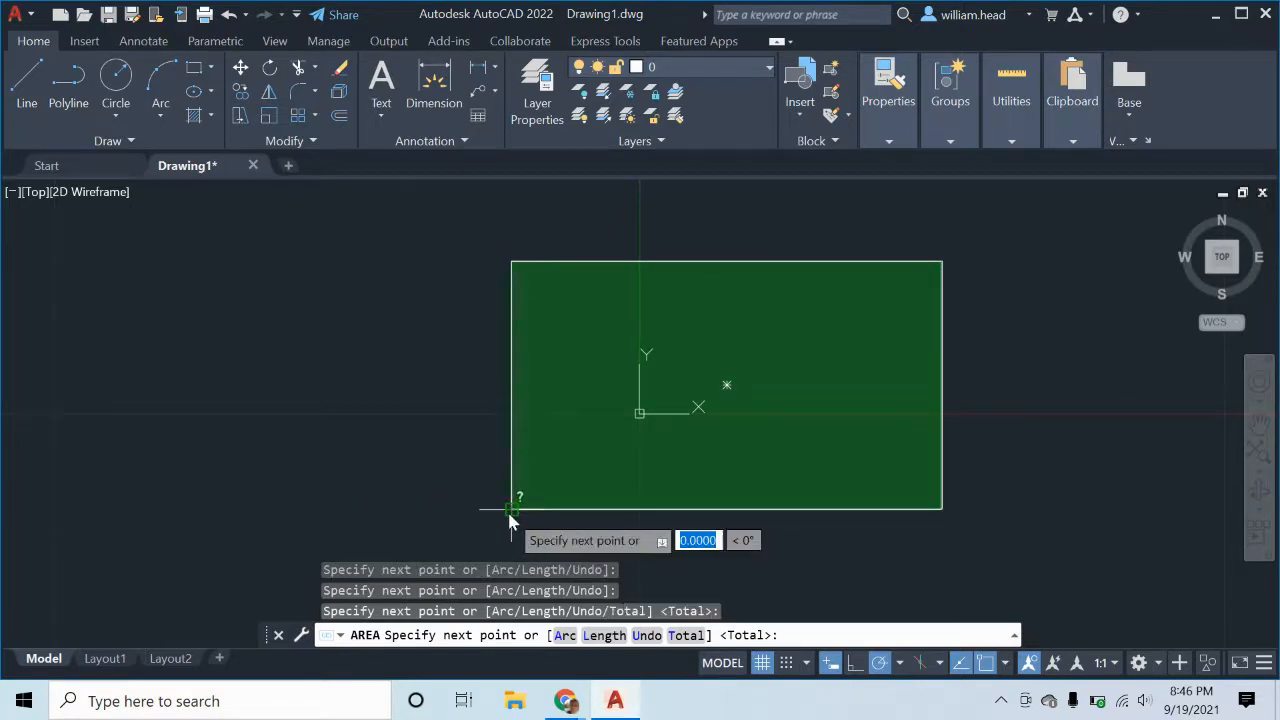
key(Return)
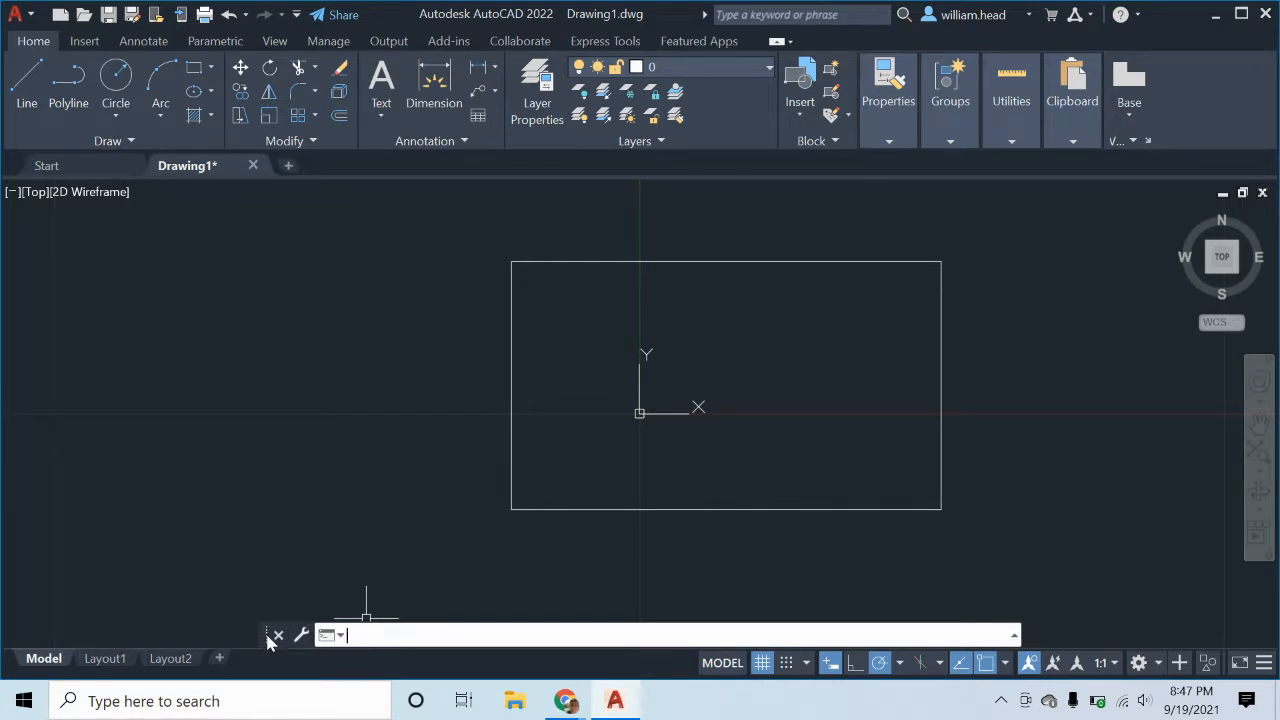
Dock the command line beneath the drawing area and review the area command's history in it
drag(268, 638, 177, 500)
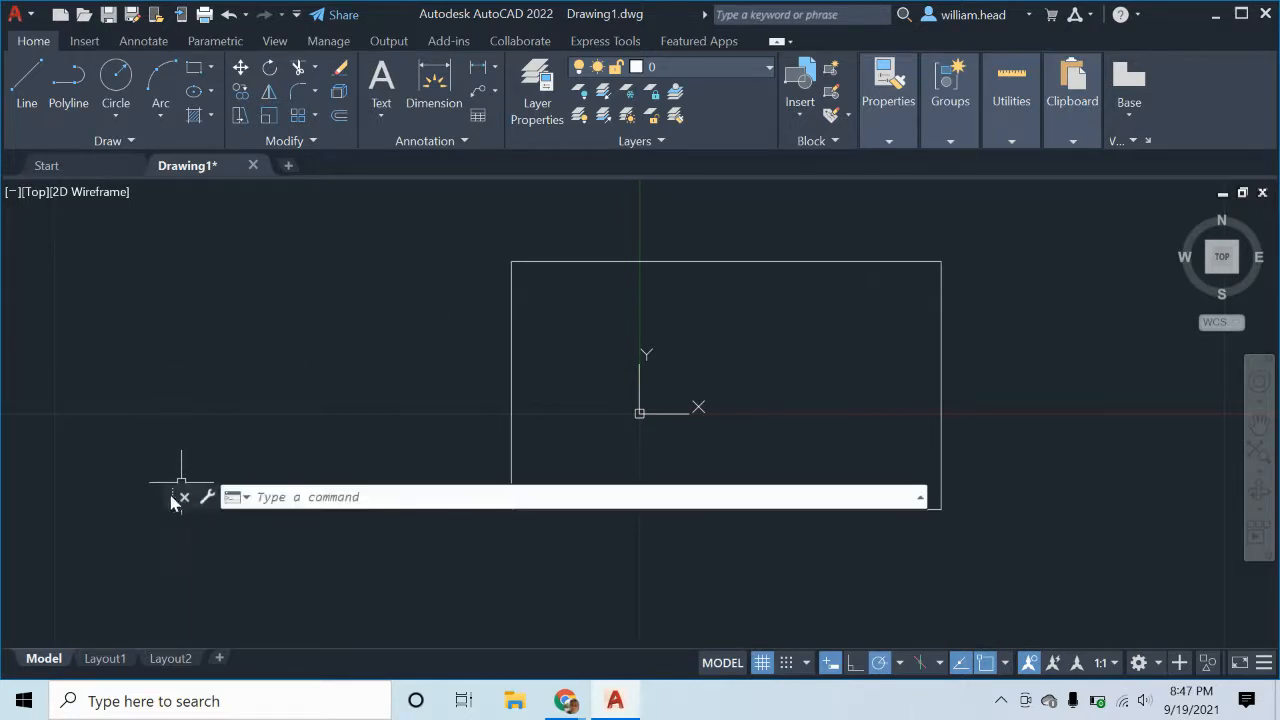
drag(171, 496, 281, 682)
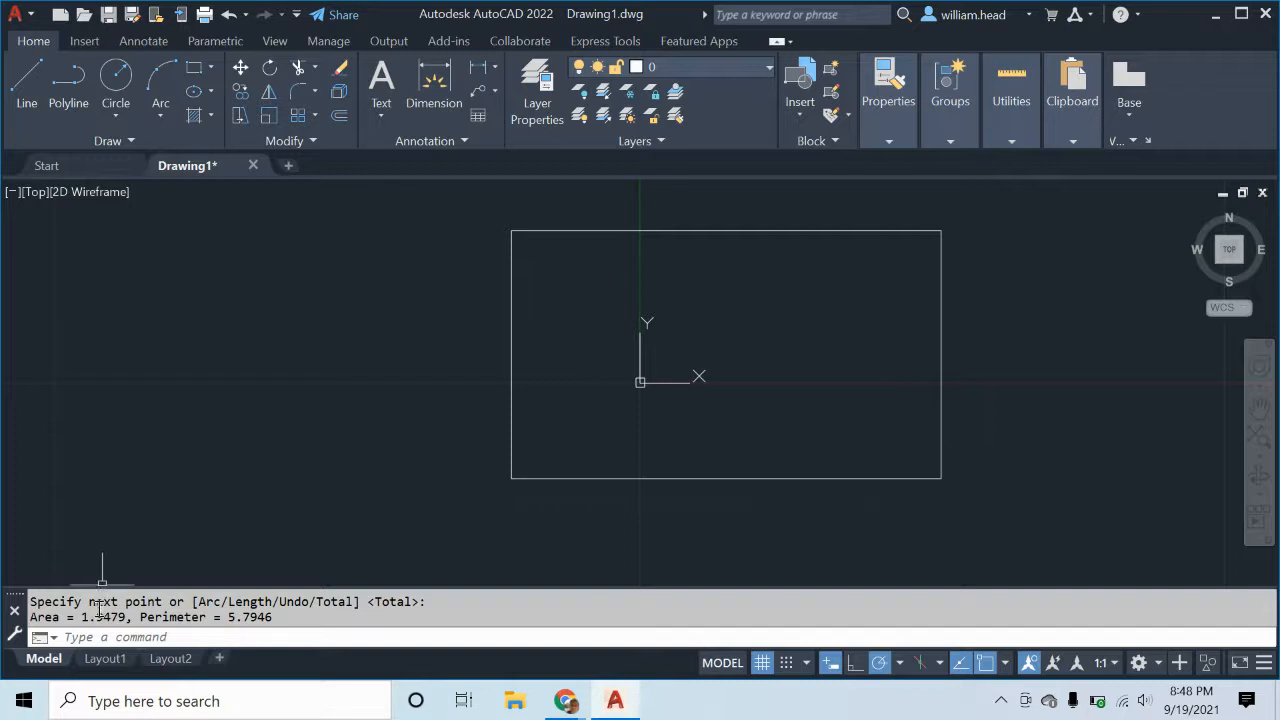
scroll(92, 618, up, 4)
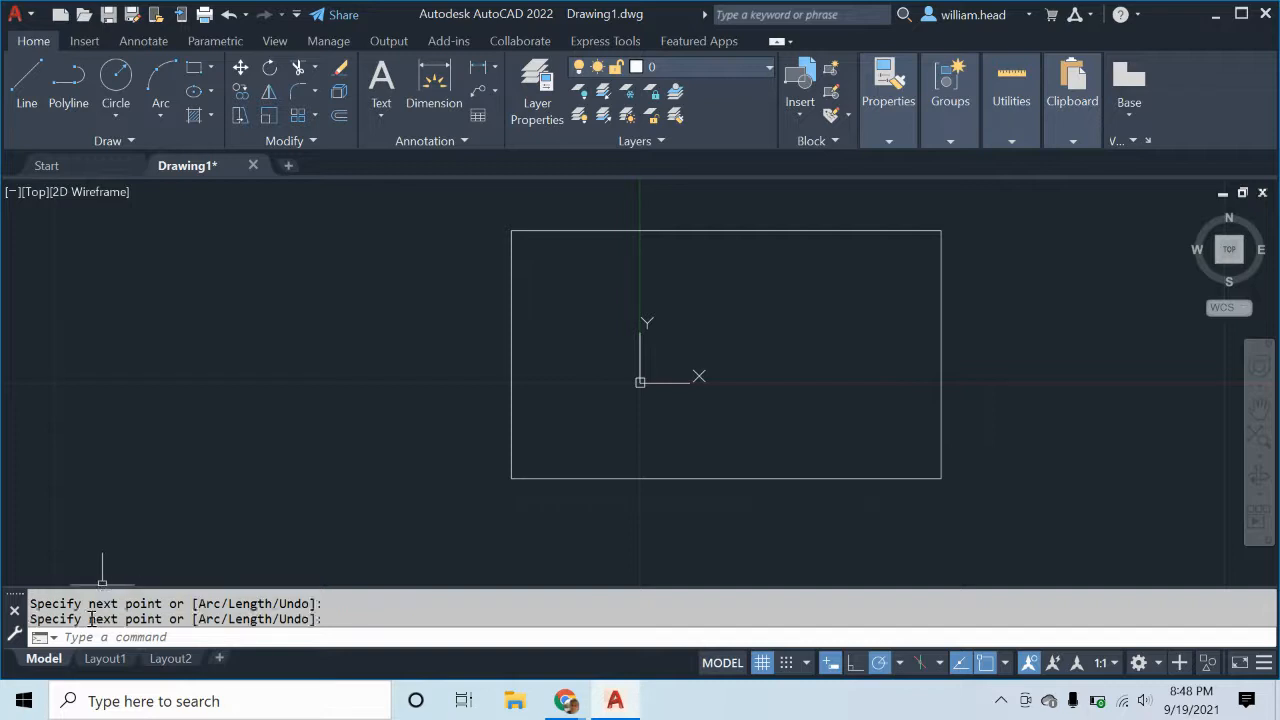
scroll(92, 619, down, 4)
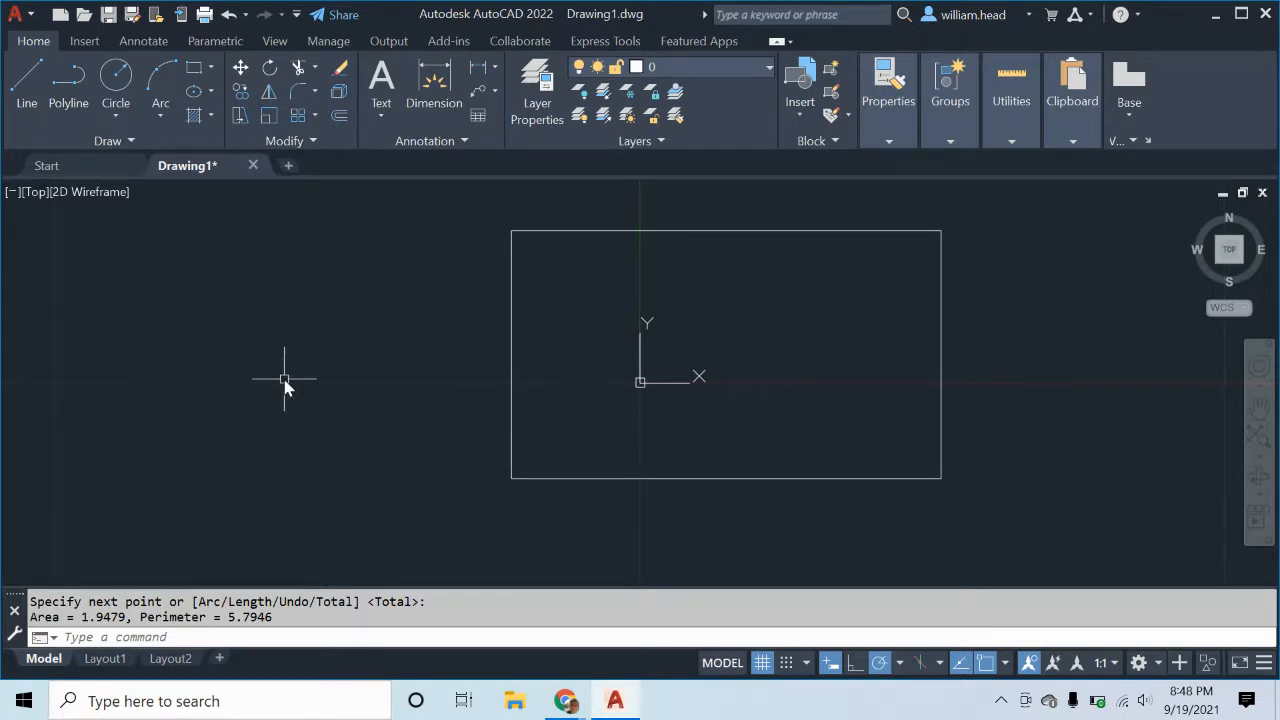
Erase the rectangle from the drawing using a crossing selection
click(1093, 475)
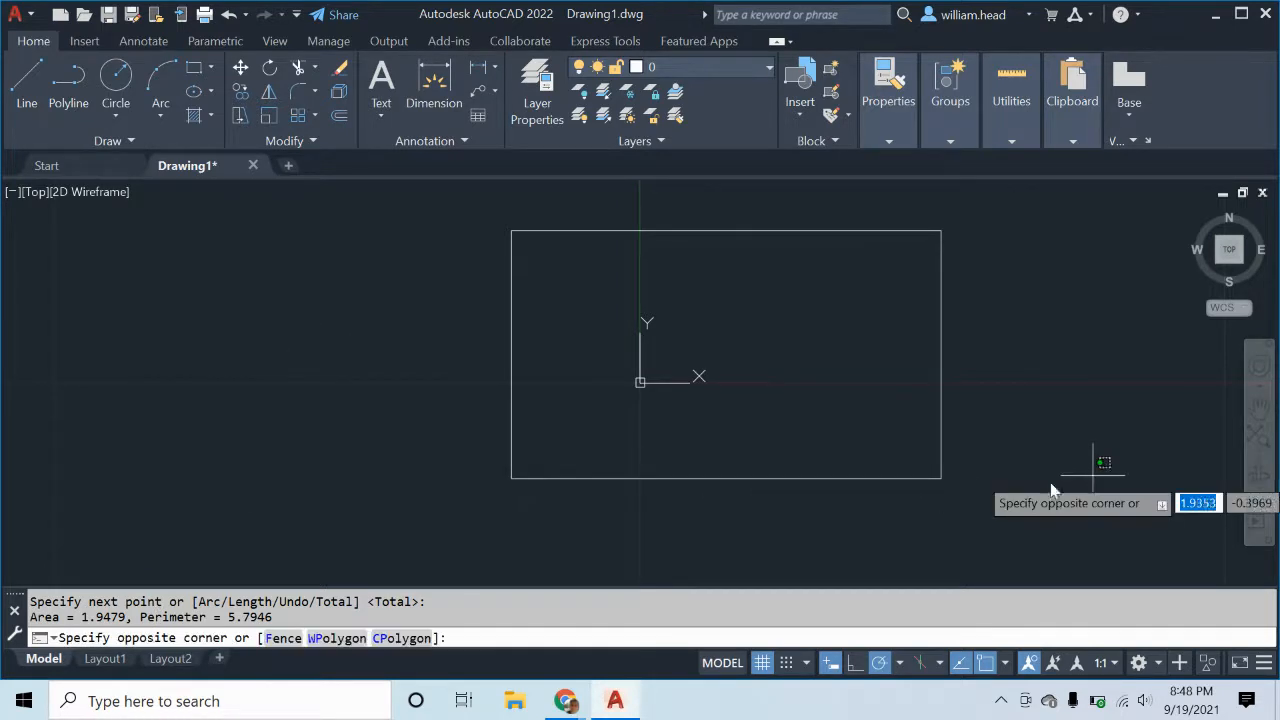
click(410, 340)
key(Delete)
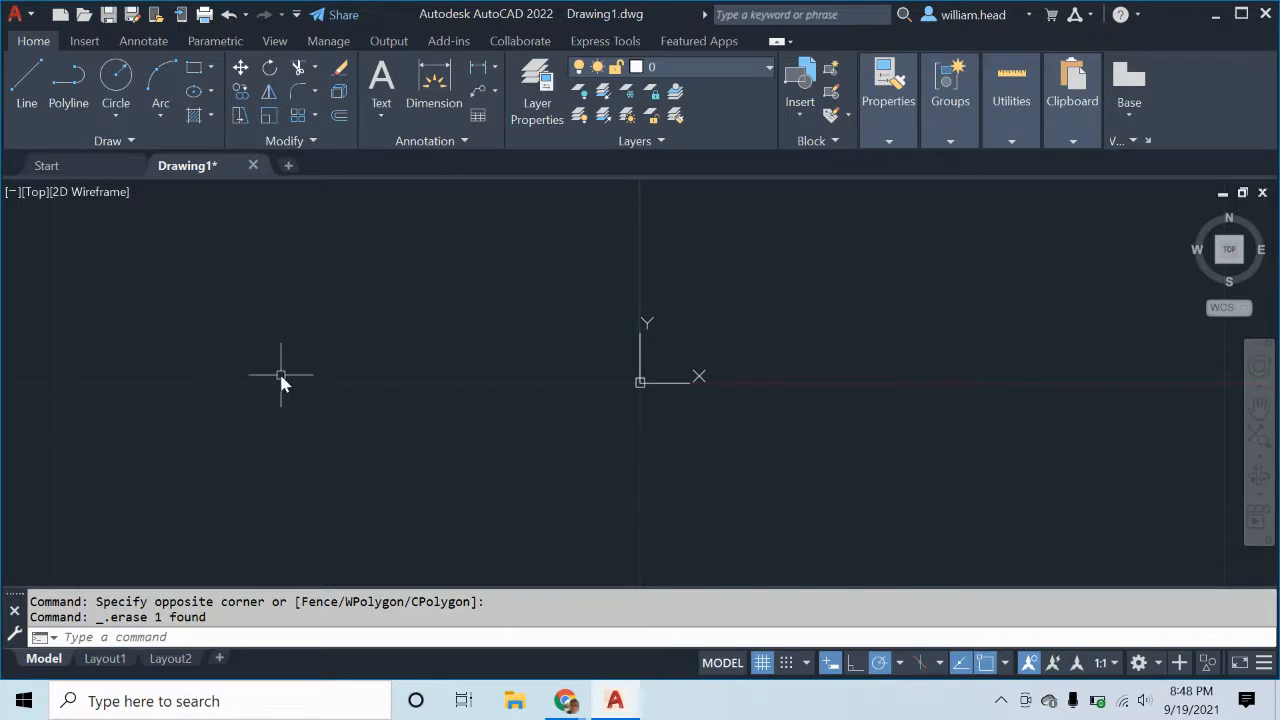
Draw a 5-sided polygon inscribed in a circle, up and to the left of the origin, with edges about 0.77 long
text(Pol)
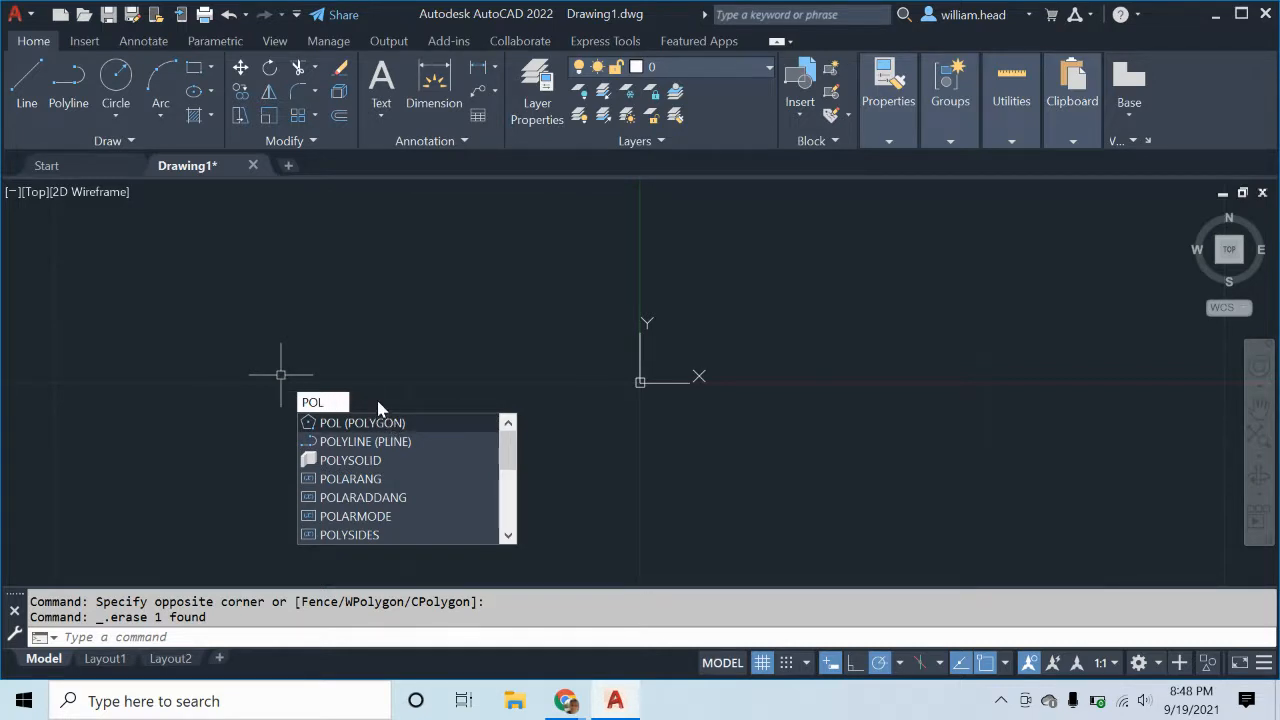
key(Return)
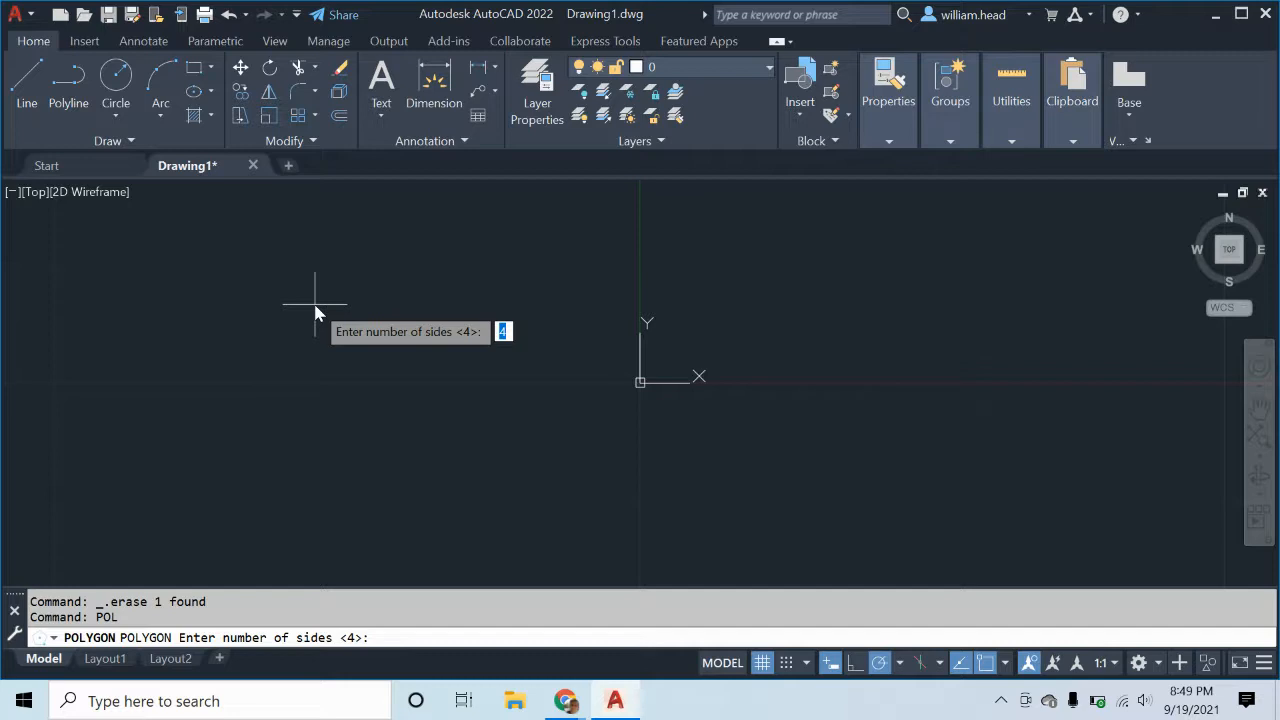
text(5)
key(Return)
click(266, 258)
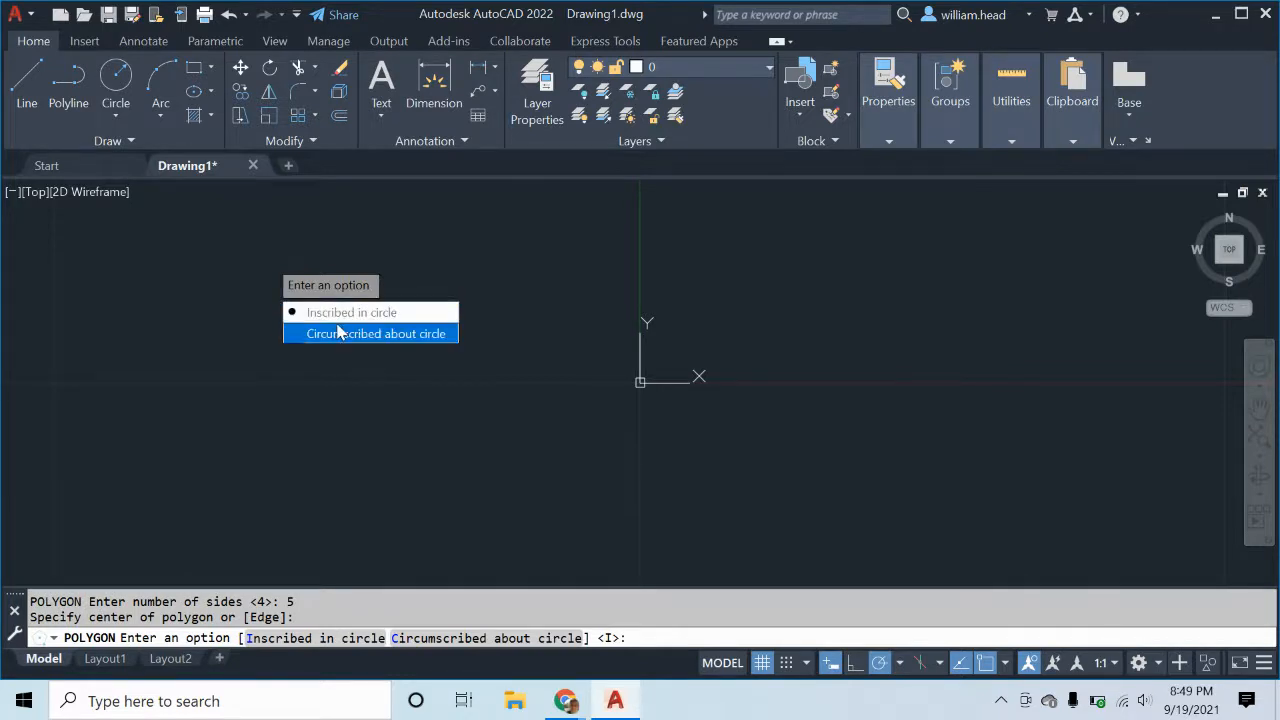
click(338, 311)
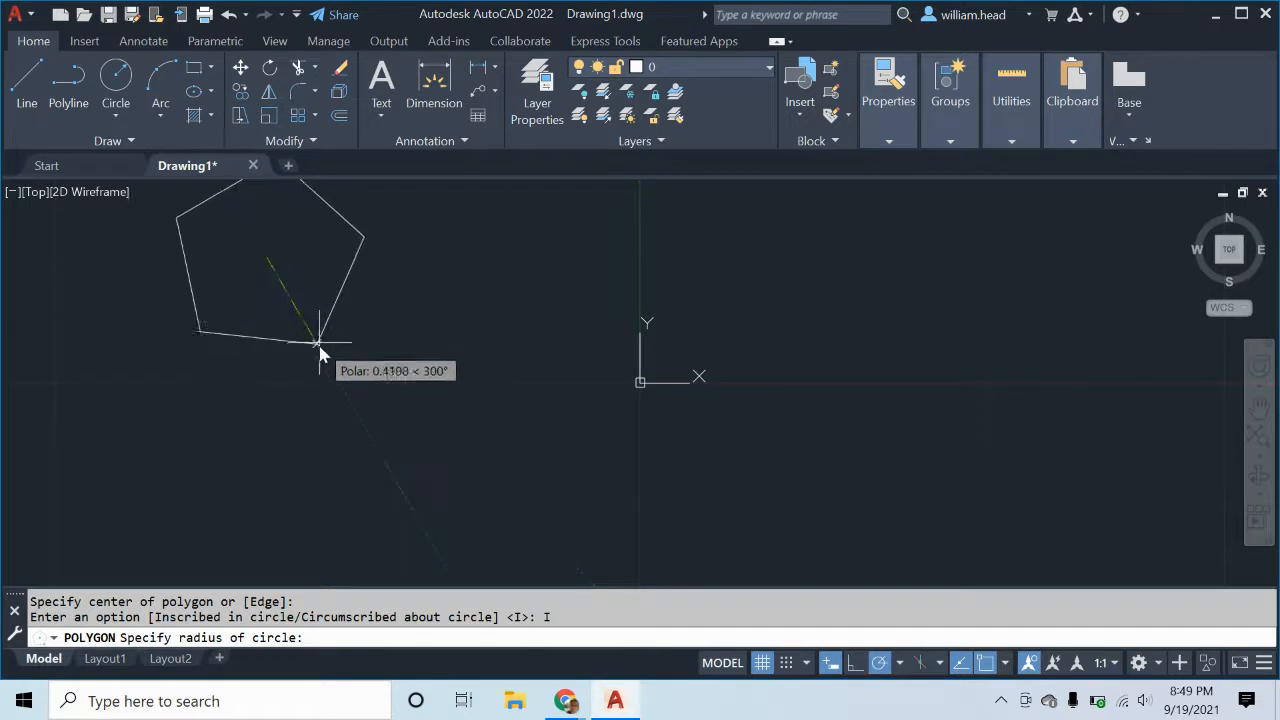
click(360, 388)
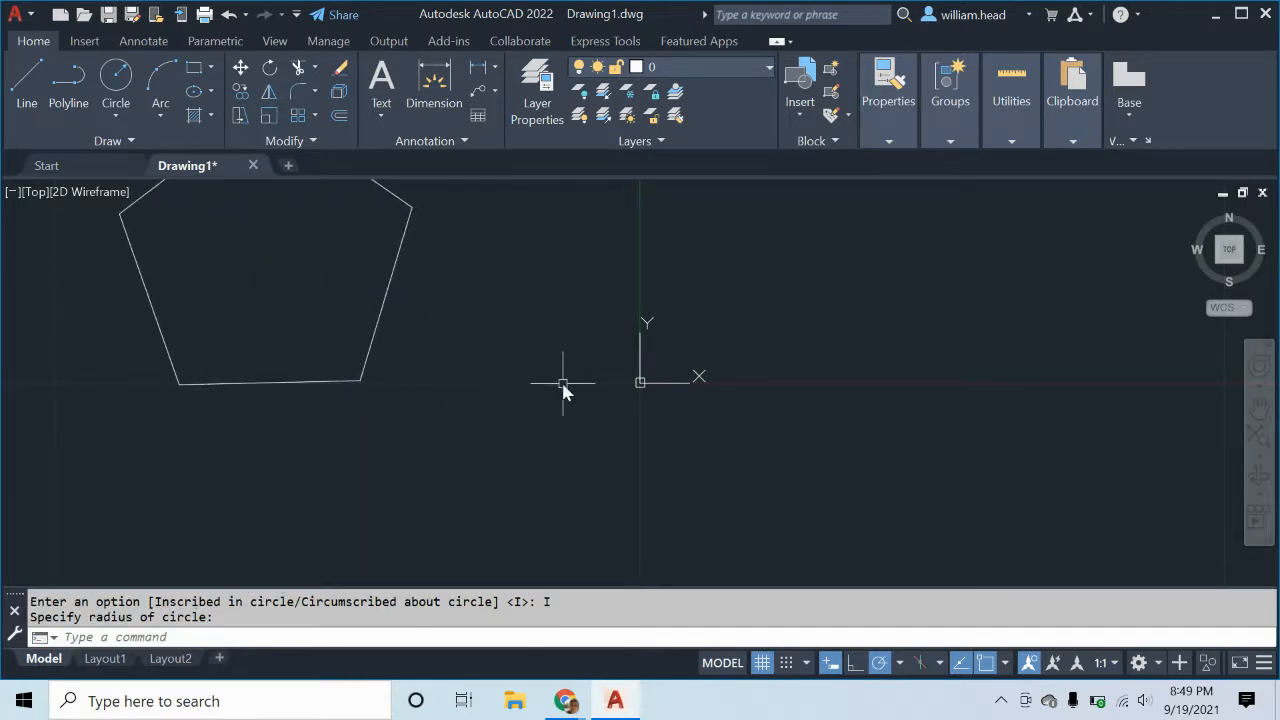
Measure the pentagon's area and perimeter by picking its five vertices in order
text(p)
key(Return)
mouse_move(497, 334)
mouse_down()
mouse_move(563, 437)
mouse_move(600, 451)
mouse_up()
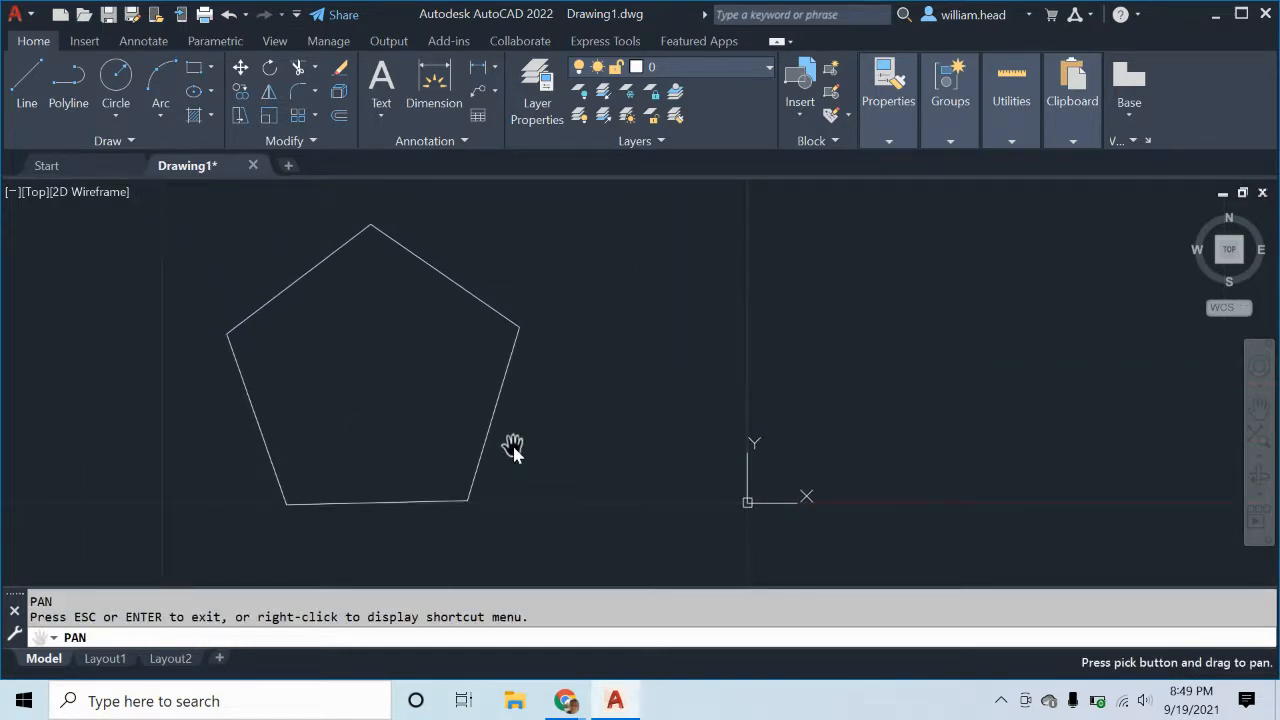
key(Escape)
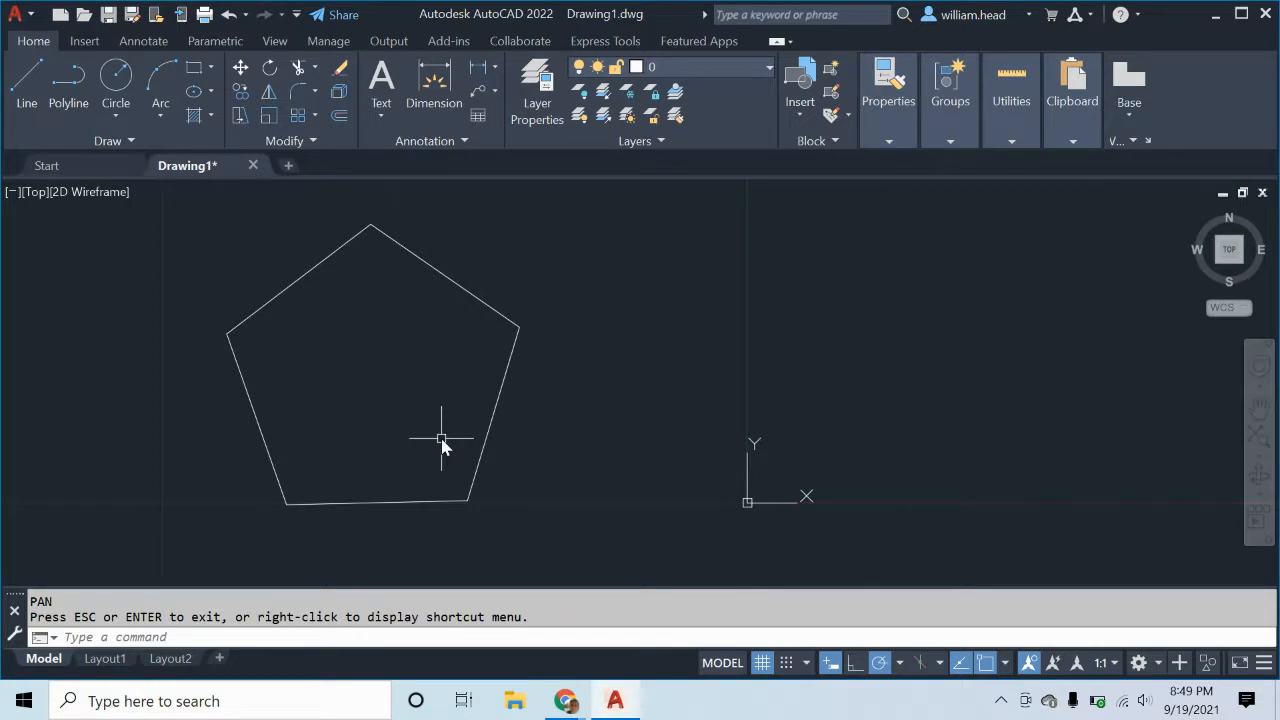
text(are)
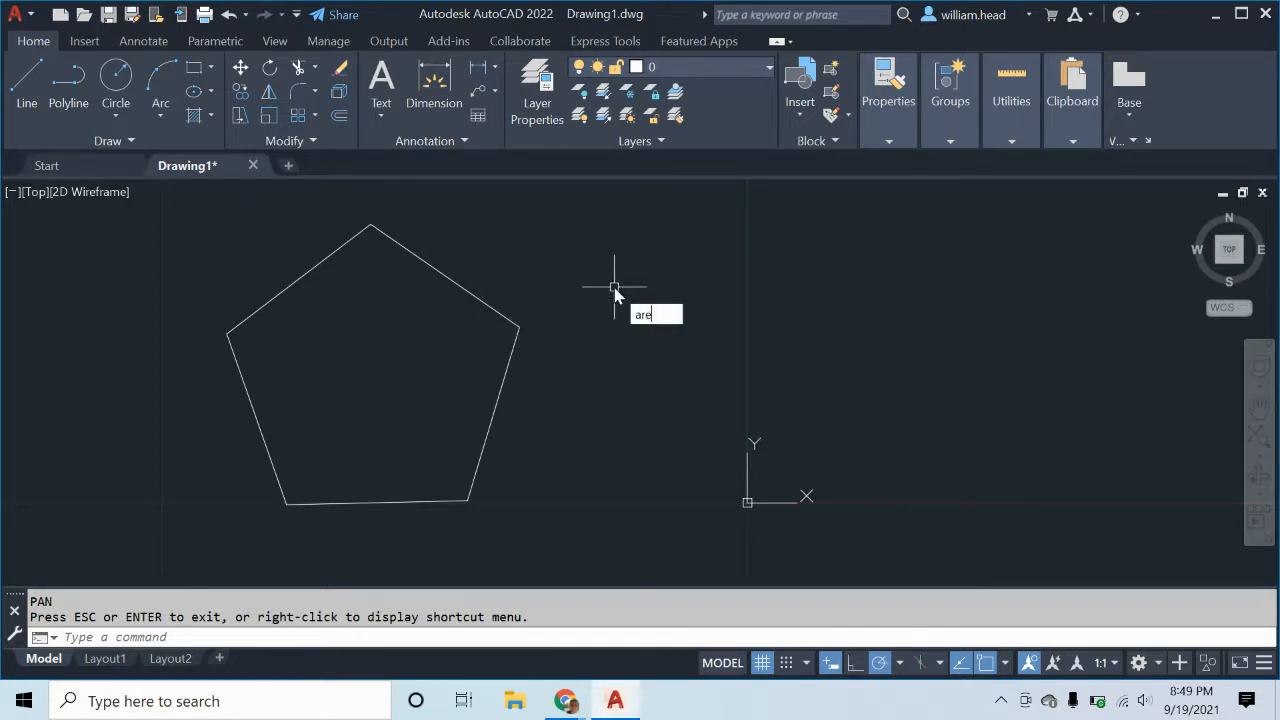
key(Return)
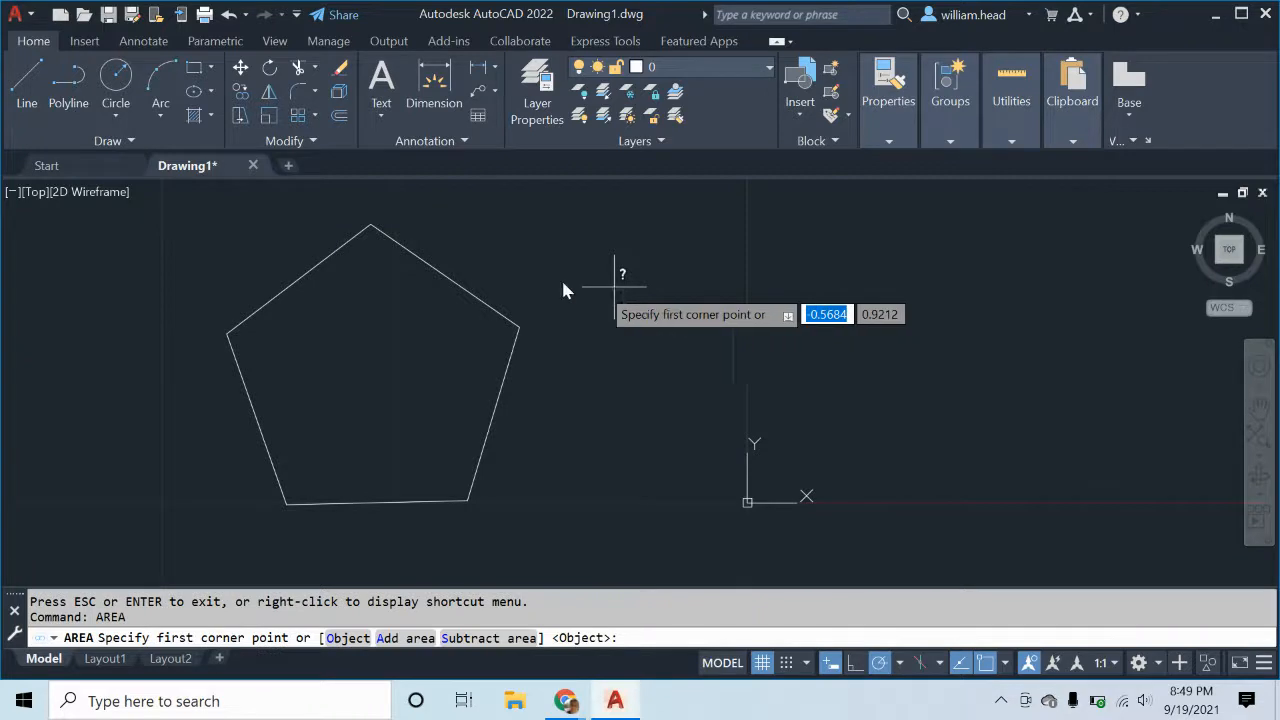
click(371, 226)
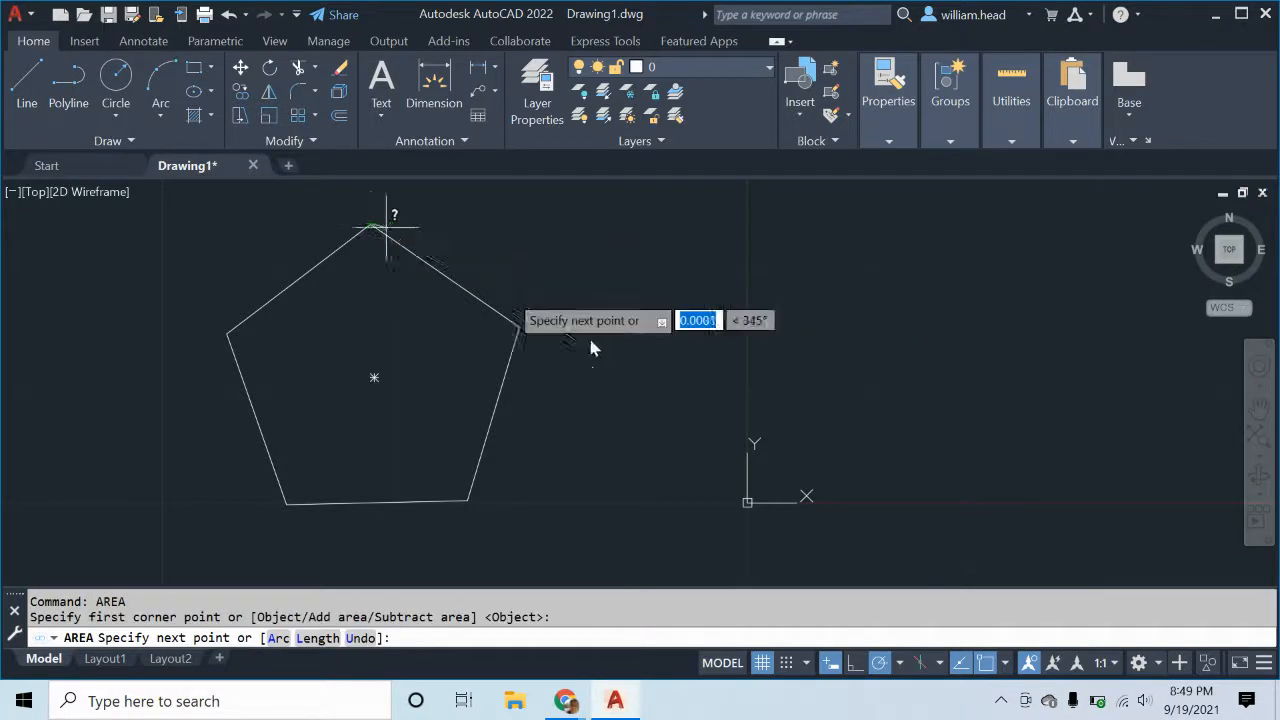
click(520, 329)
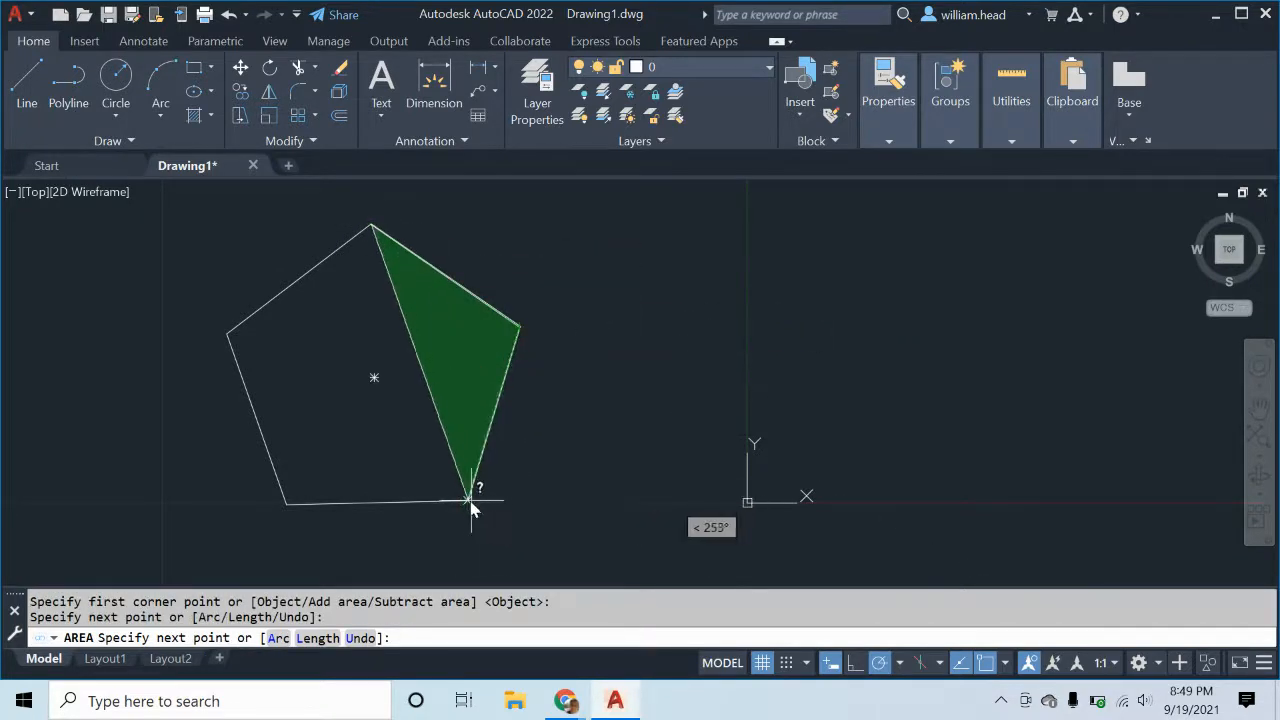
click(468, 500)
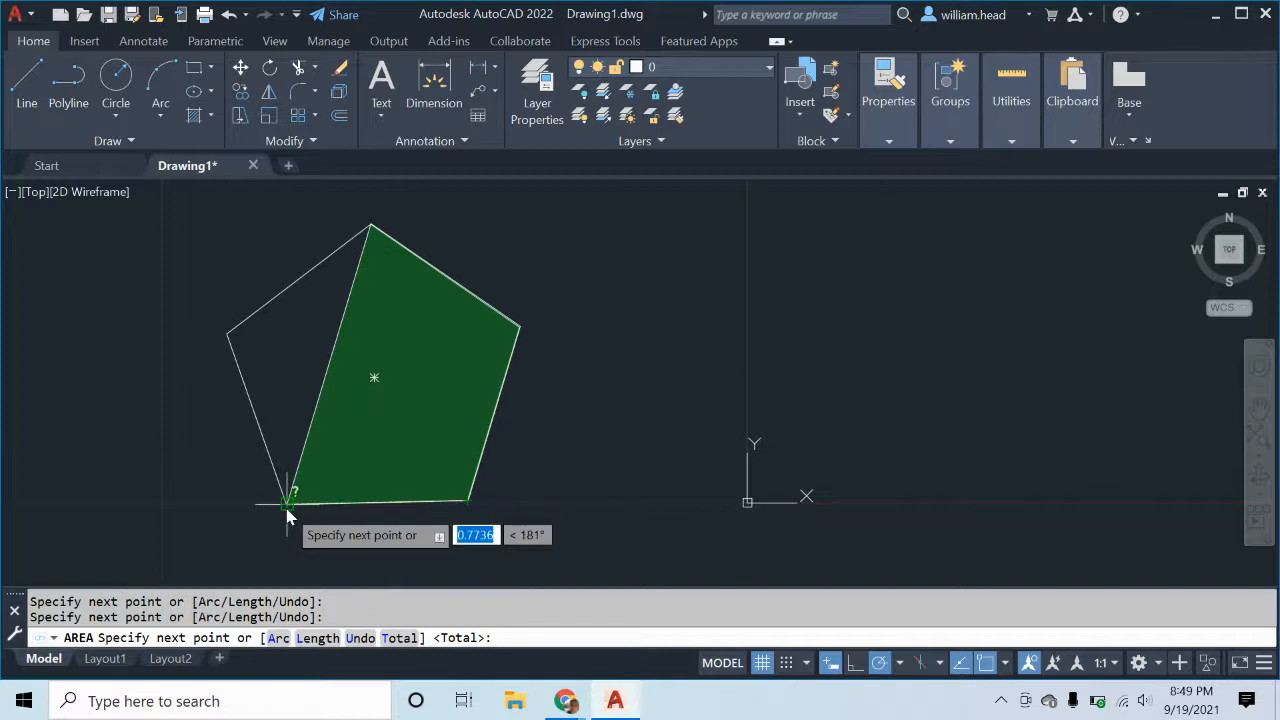
click(287, 505)
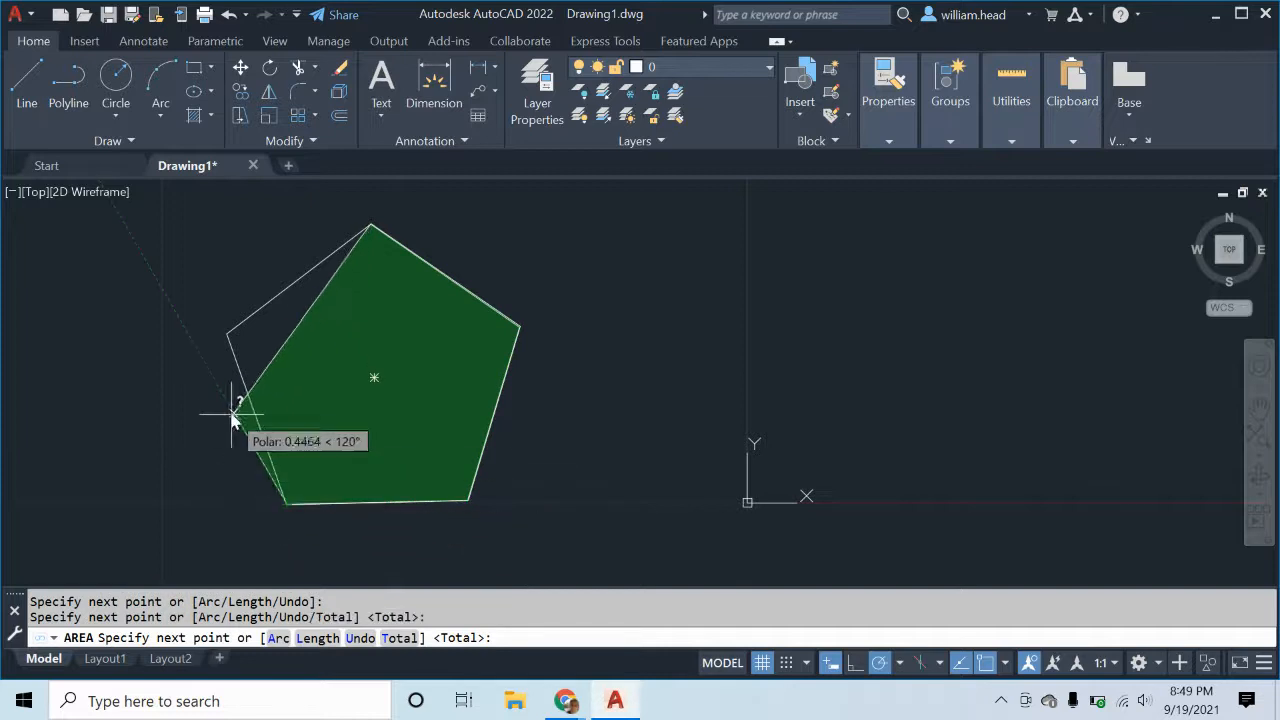
click(230, 336)
key(Return)
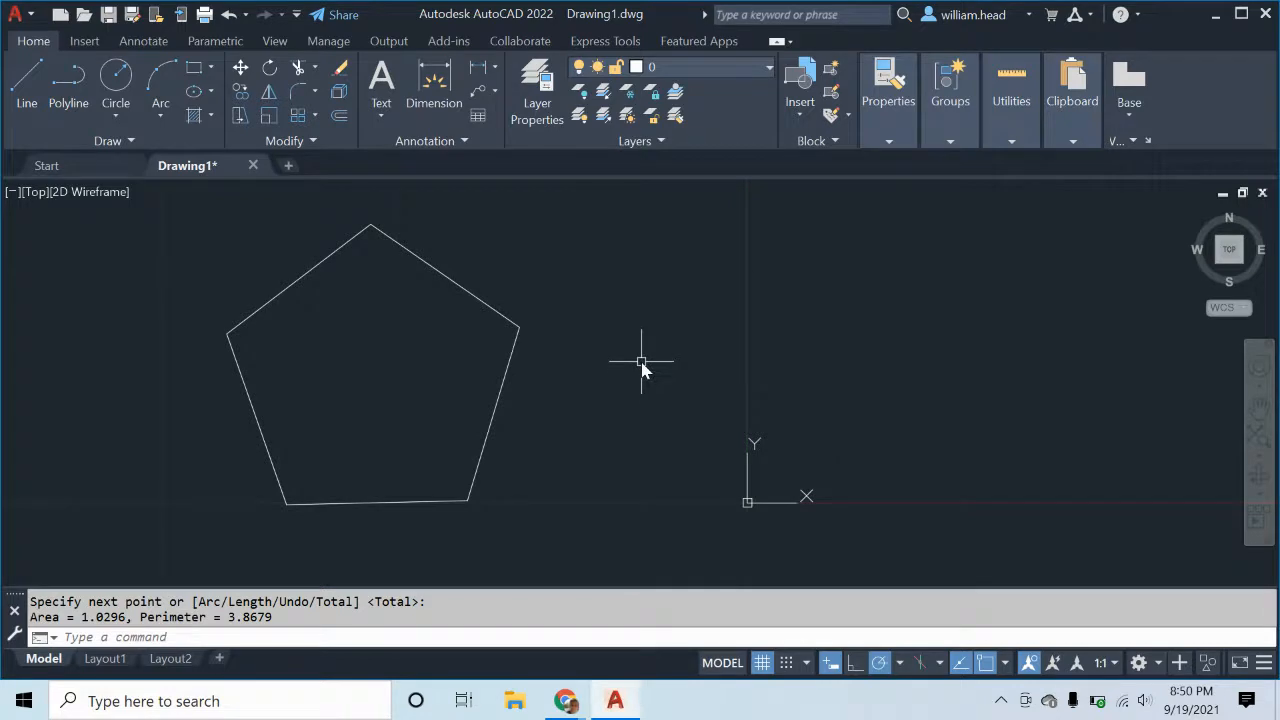
Draw a small horizontal rectangle inside the pentagon, slightly below its centre
click(528, 531)
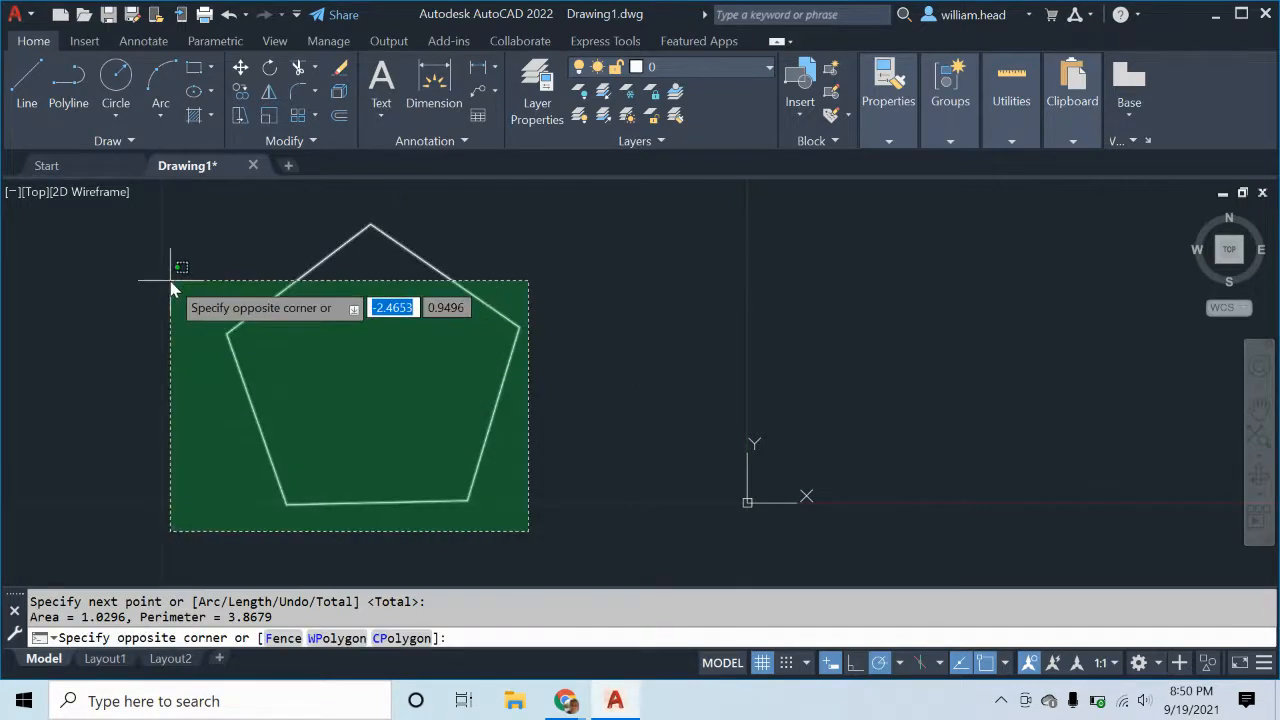
key(Escape)
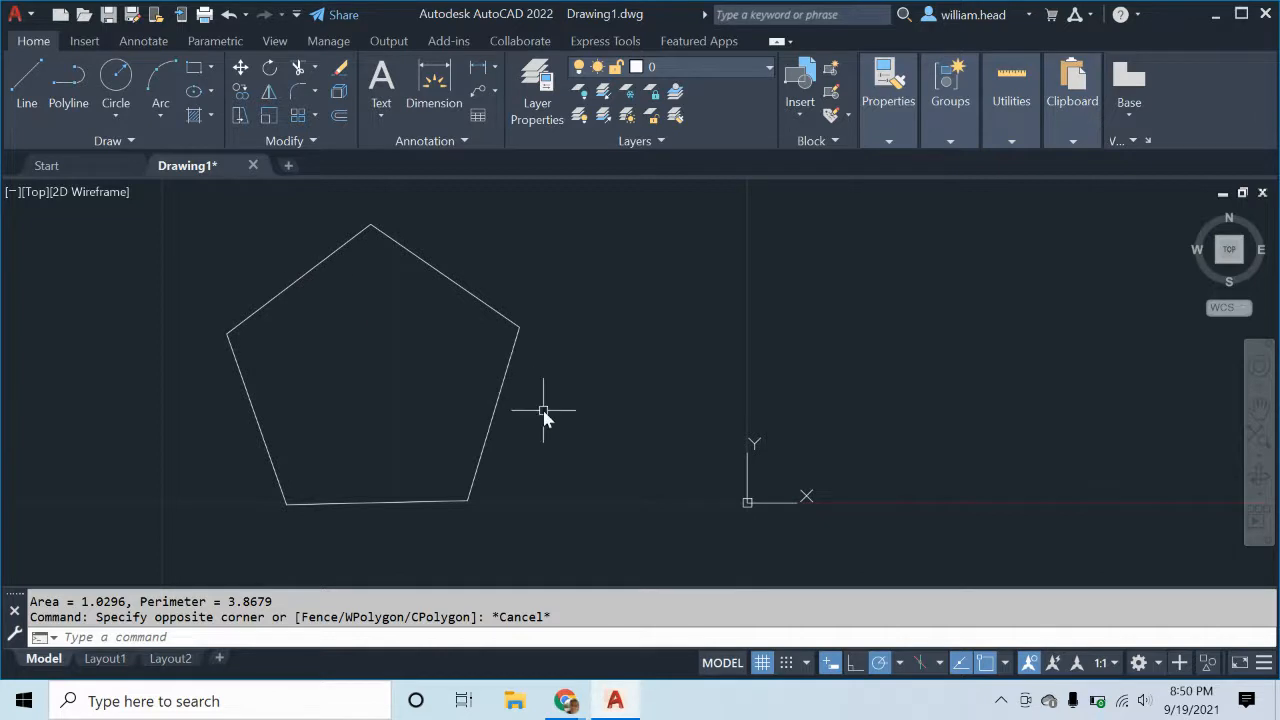
text(rect)
key(Return)
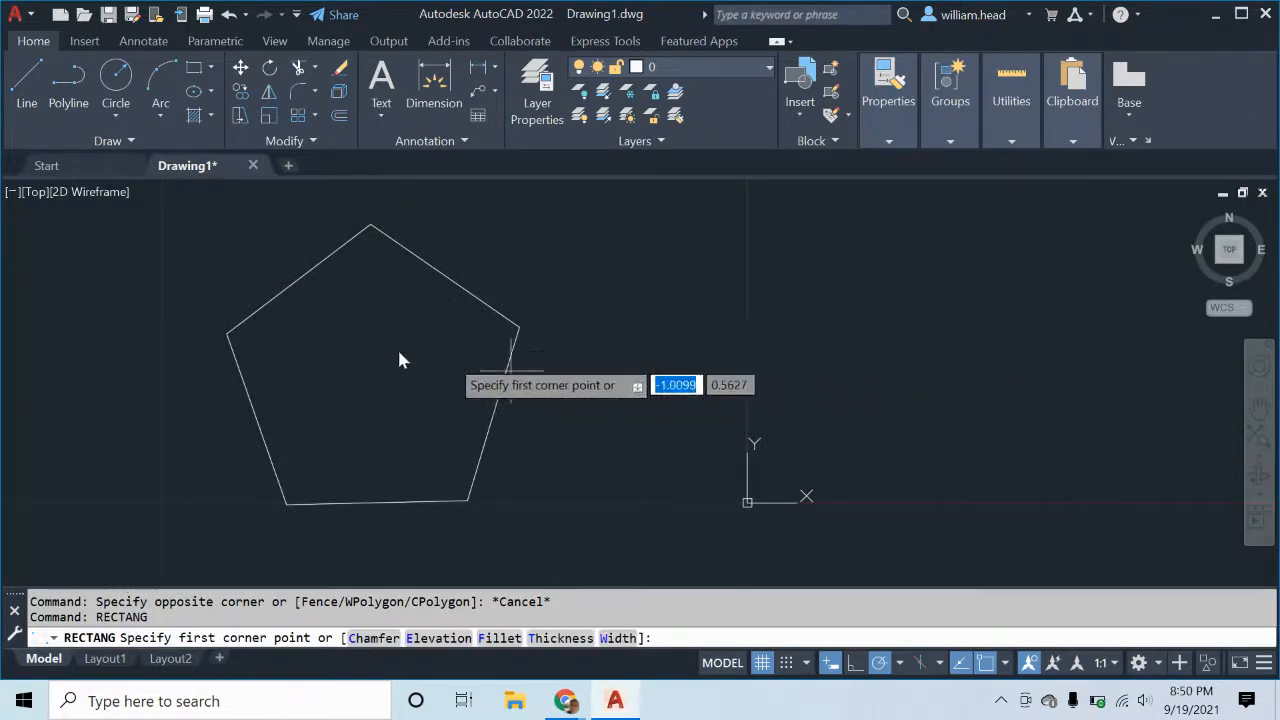
click(301, 367)
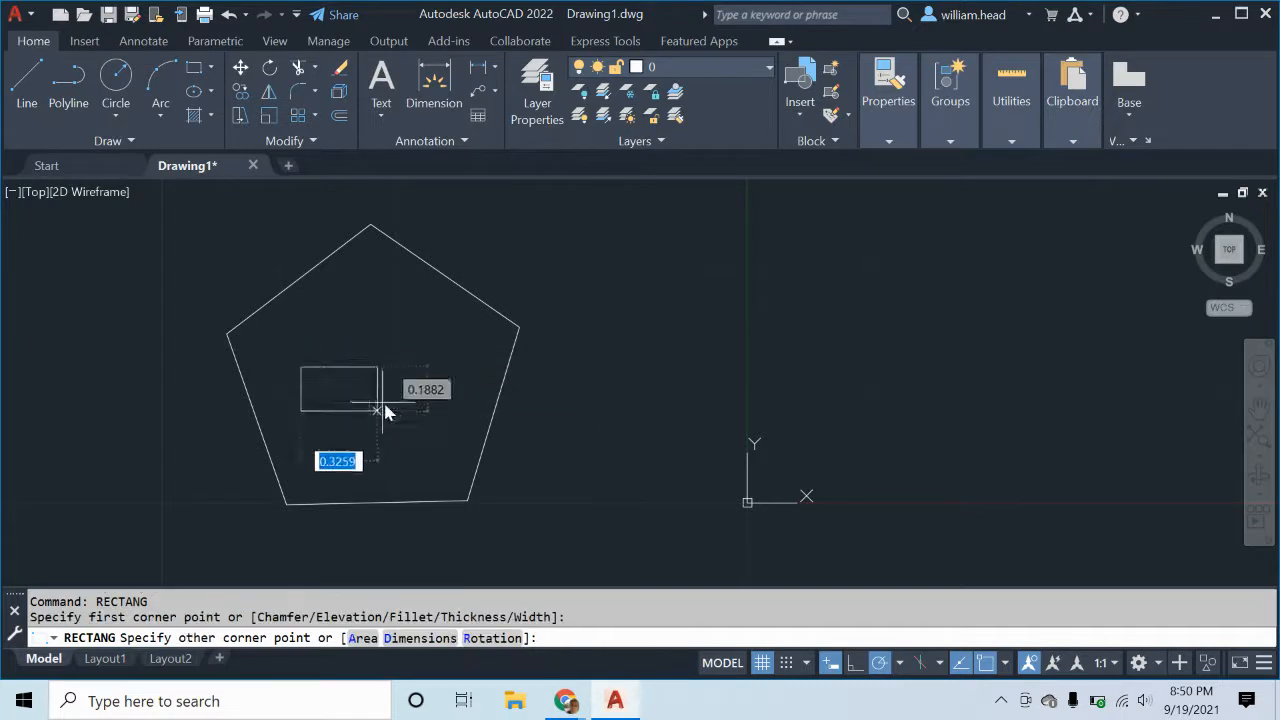
click(427, 440)
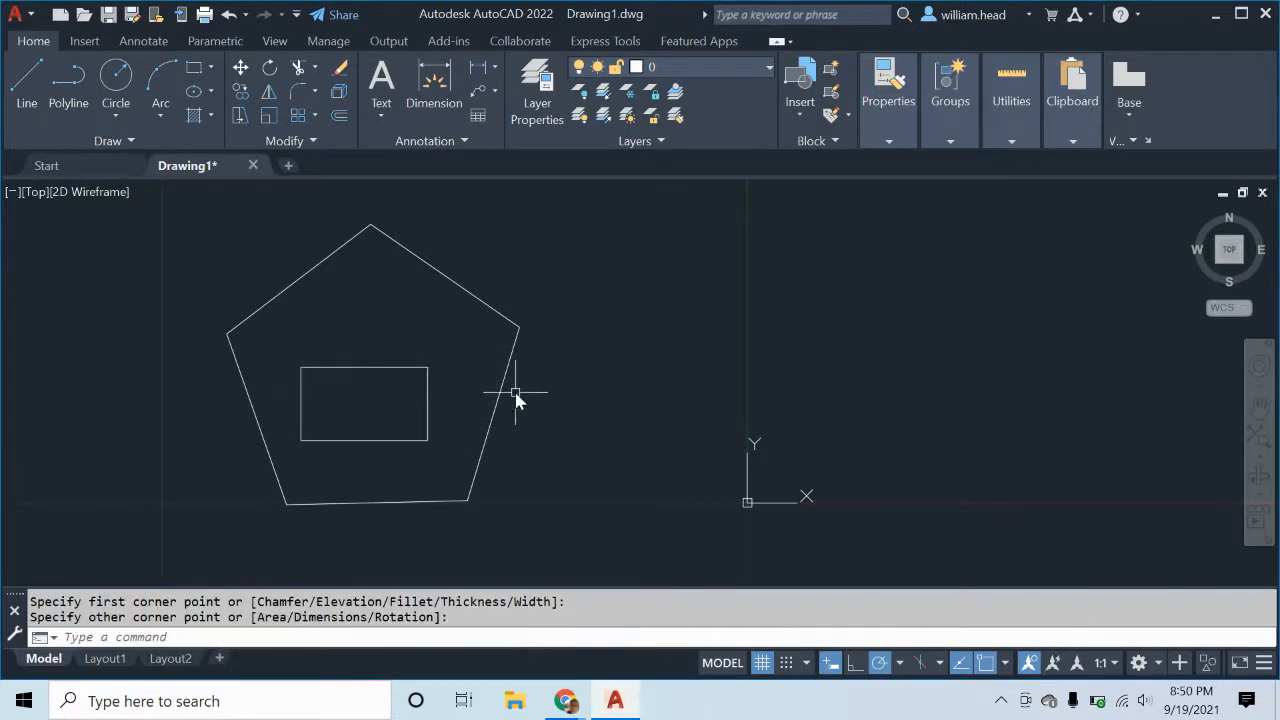
text(PA)
key(Return)
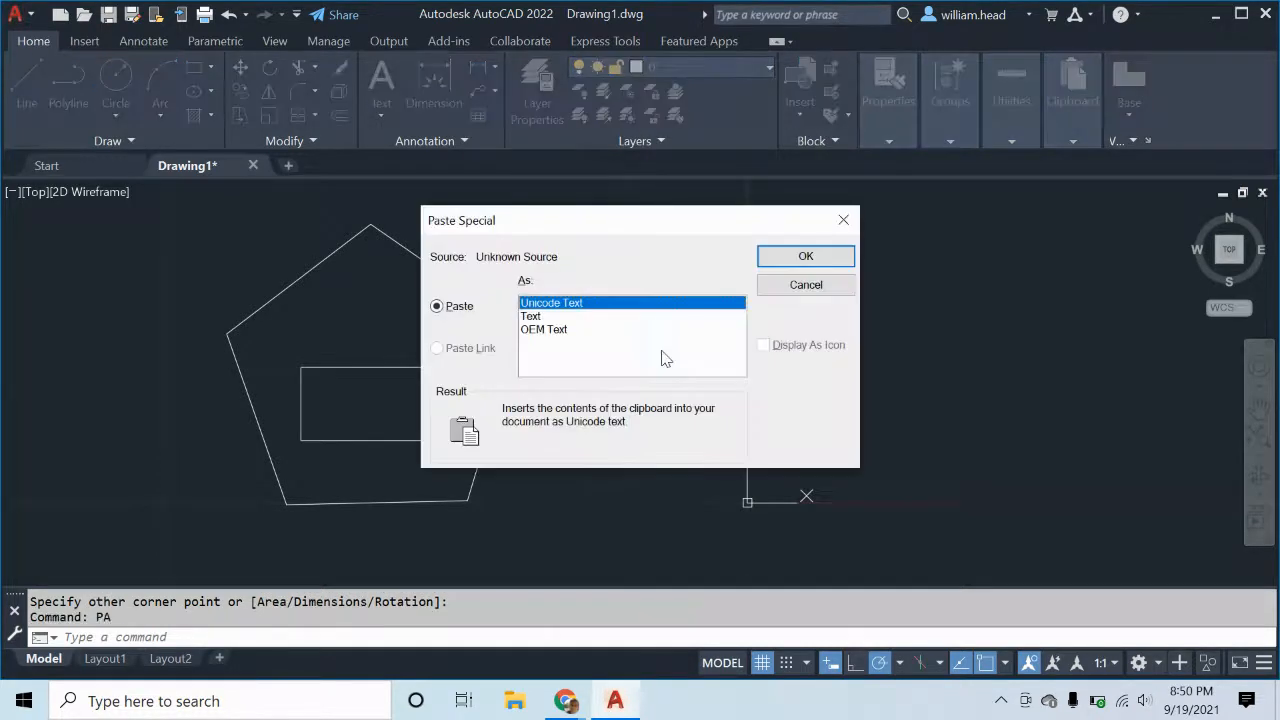
click(843, 220)
Start an Area measurement in add mode and add the pentagon's area by picking its five vertices in order
text(p)
key(Return)
mouse_move(586, 371)
mouse_down()
mouse_move(783, 384)
mouse_move(814, 371)
mouse_up()
key(Escape)
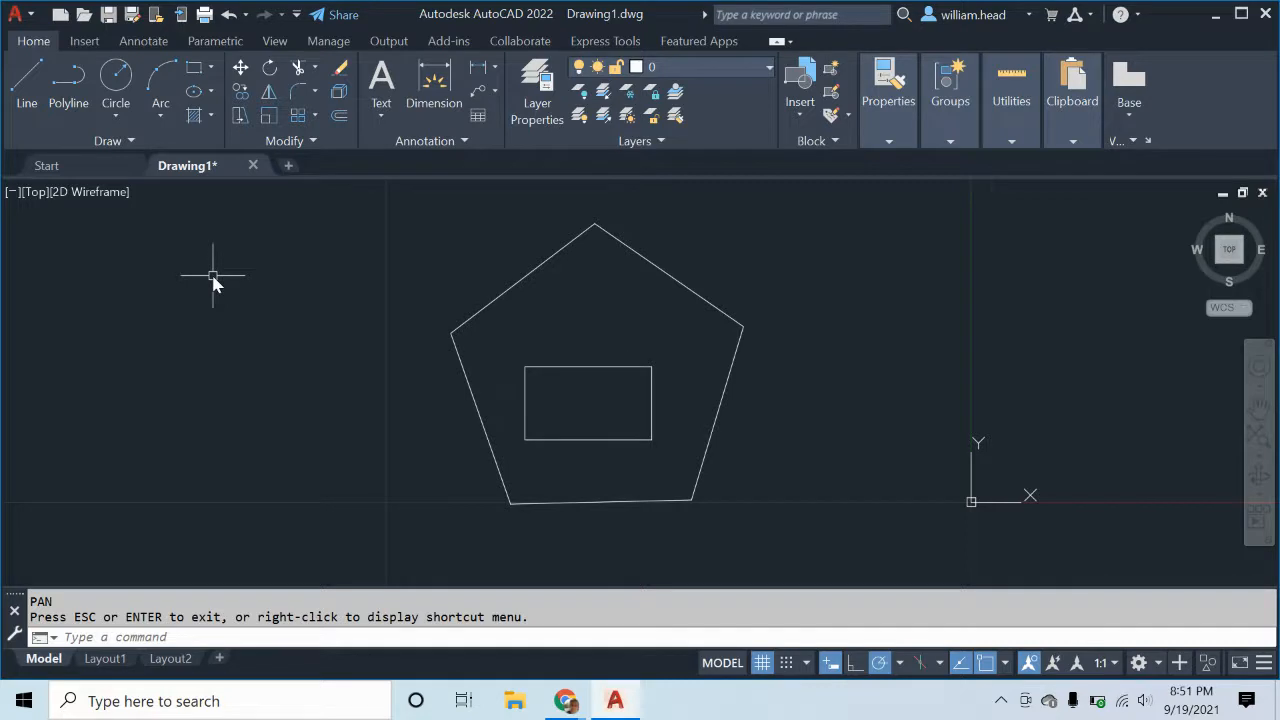
text(area)
key(Return)
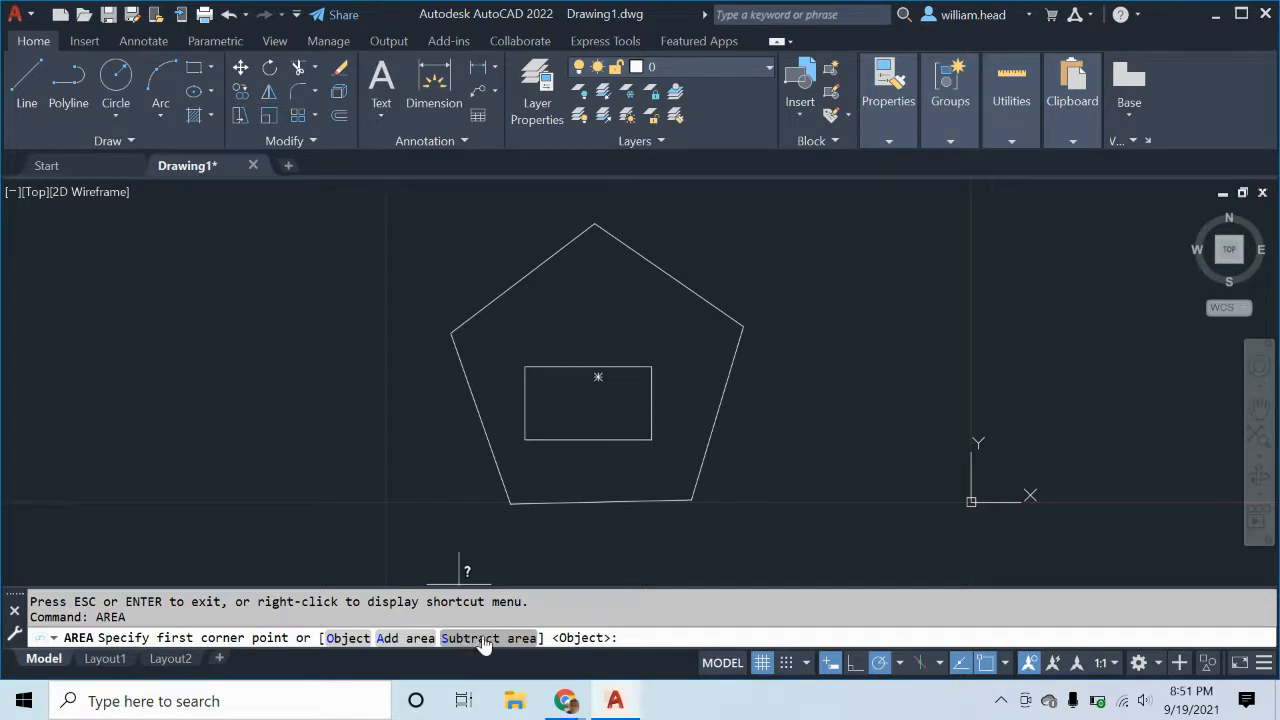
click(414, 641)
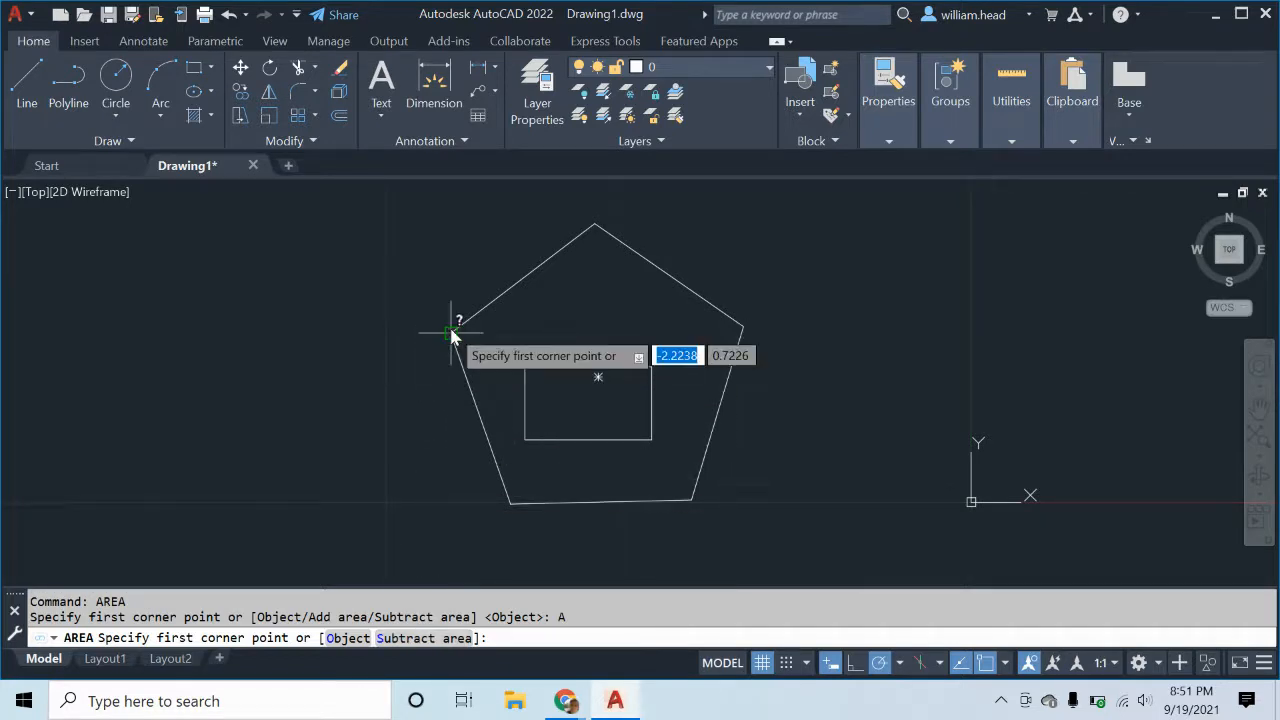
click(451, 331)
click(597, 224)
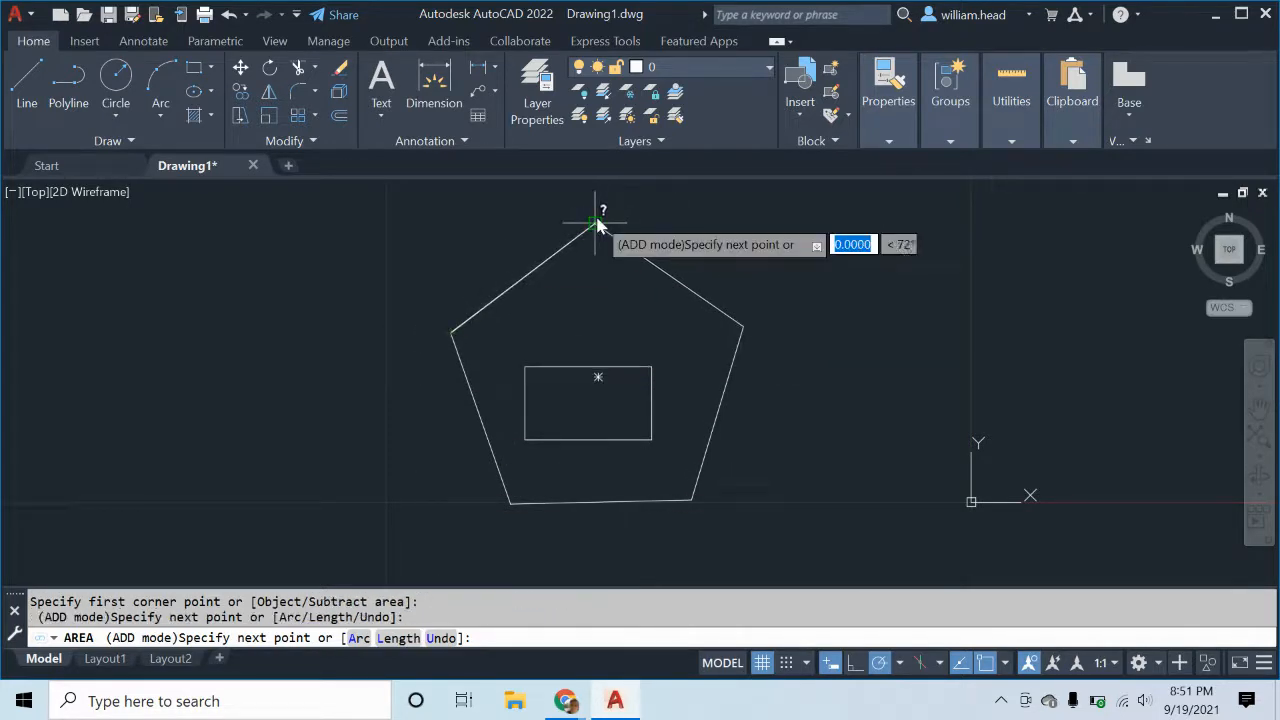
click(741, 325)
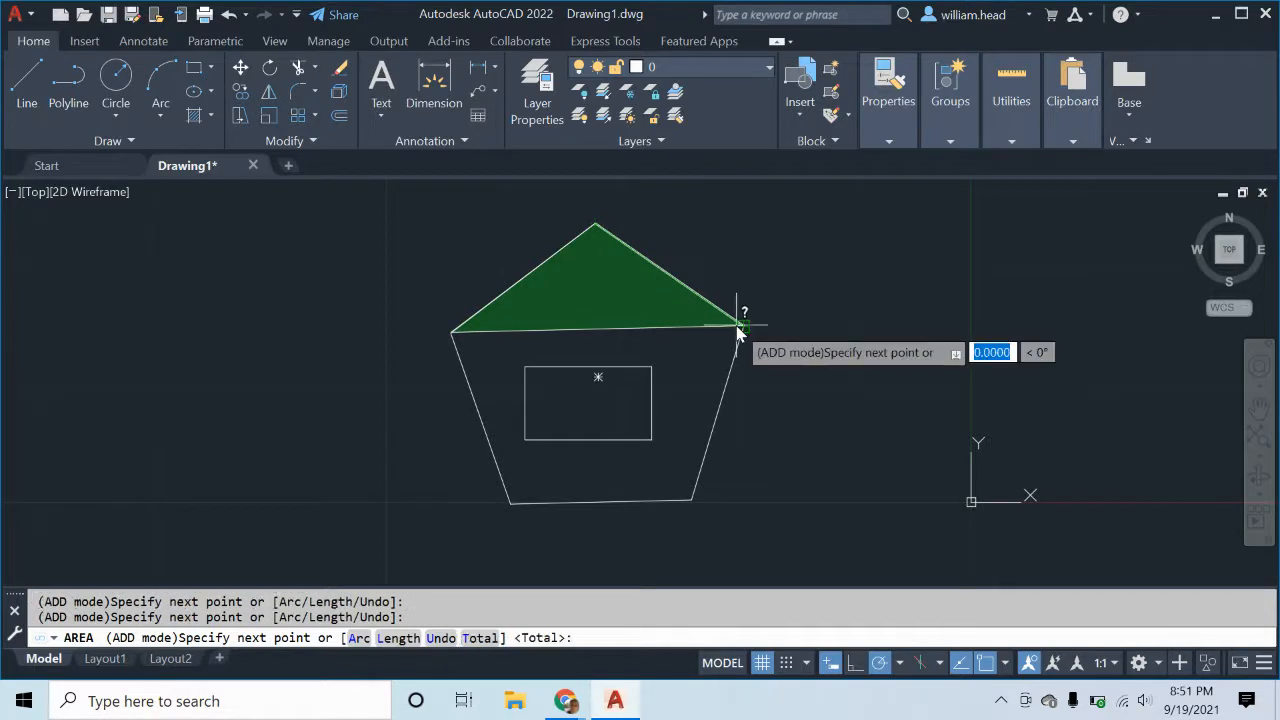
click(692, 497)
click(511, 509)
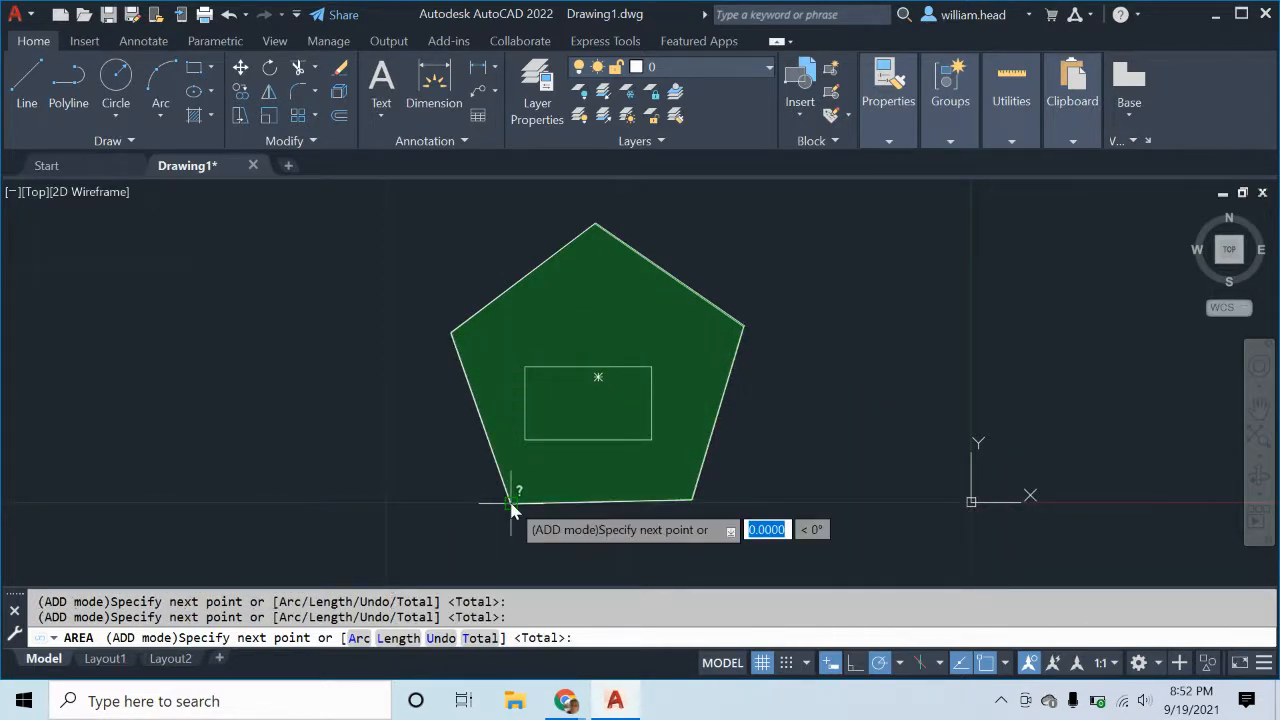
key(Return)
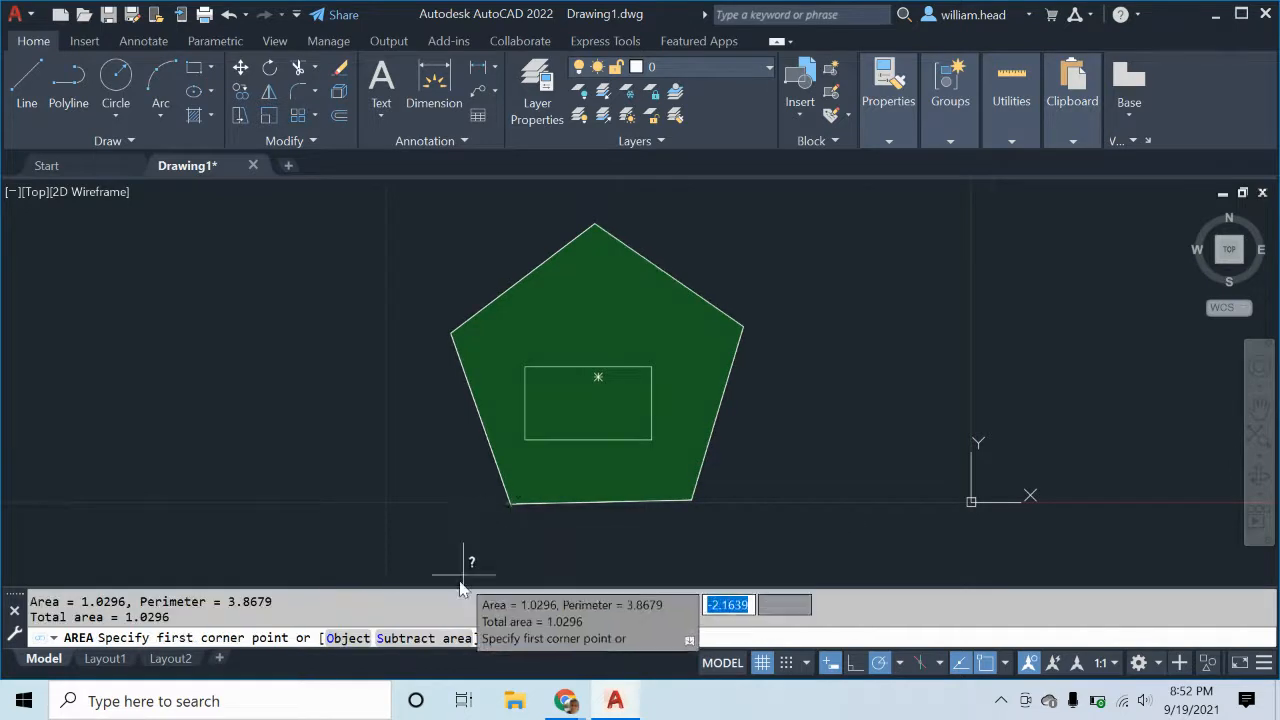
Subtract the inner rectangle from the running area total by picking its four corners, and end the measurement
click(437, 641)
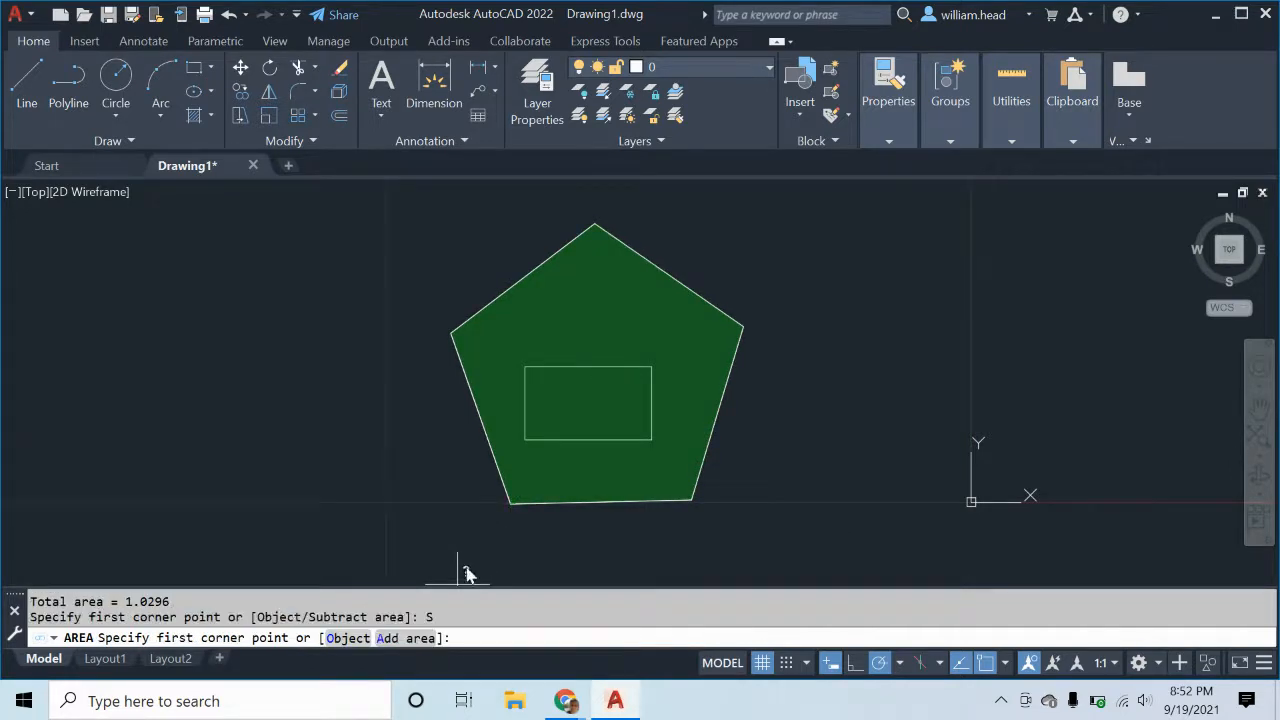
click(525, 367)
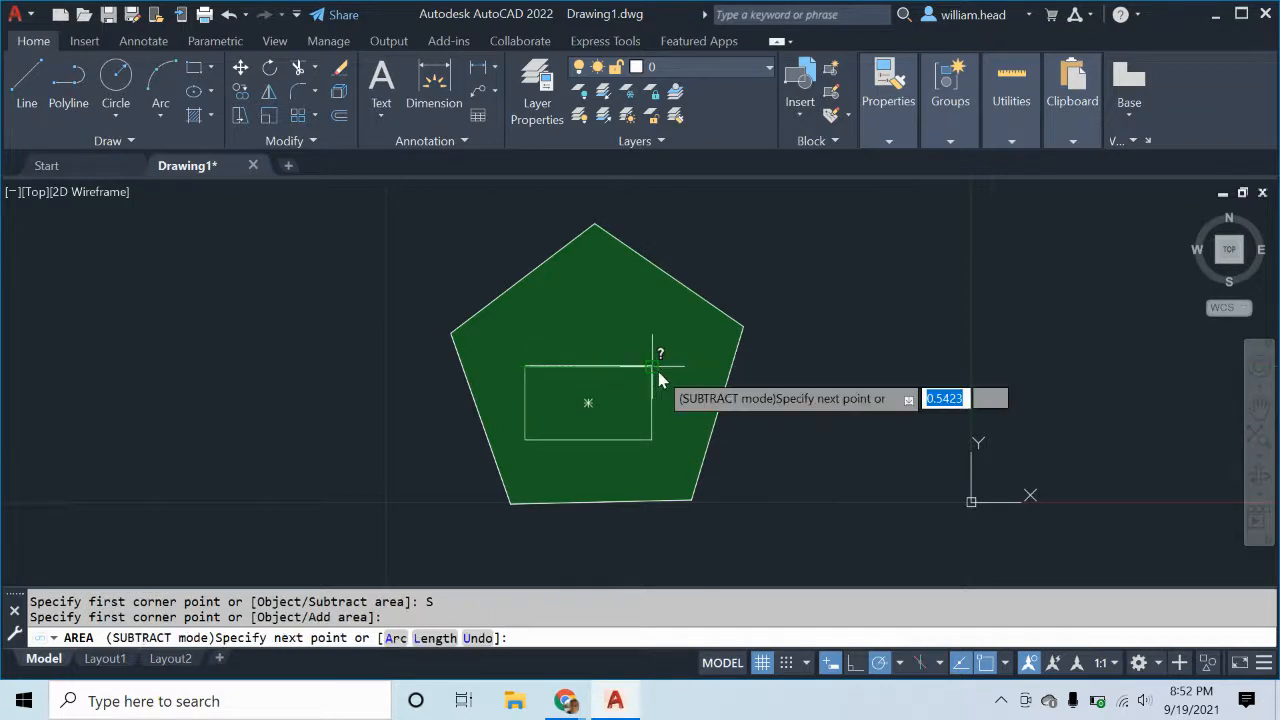
click(652, 367)
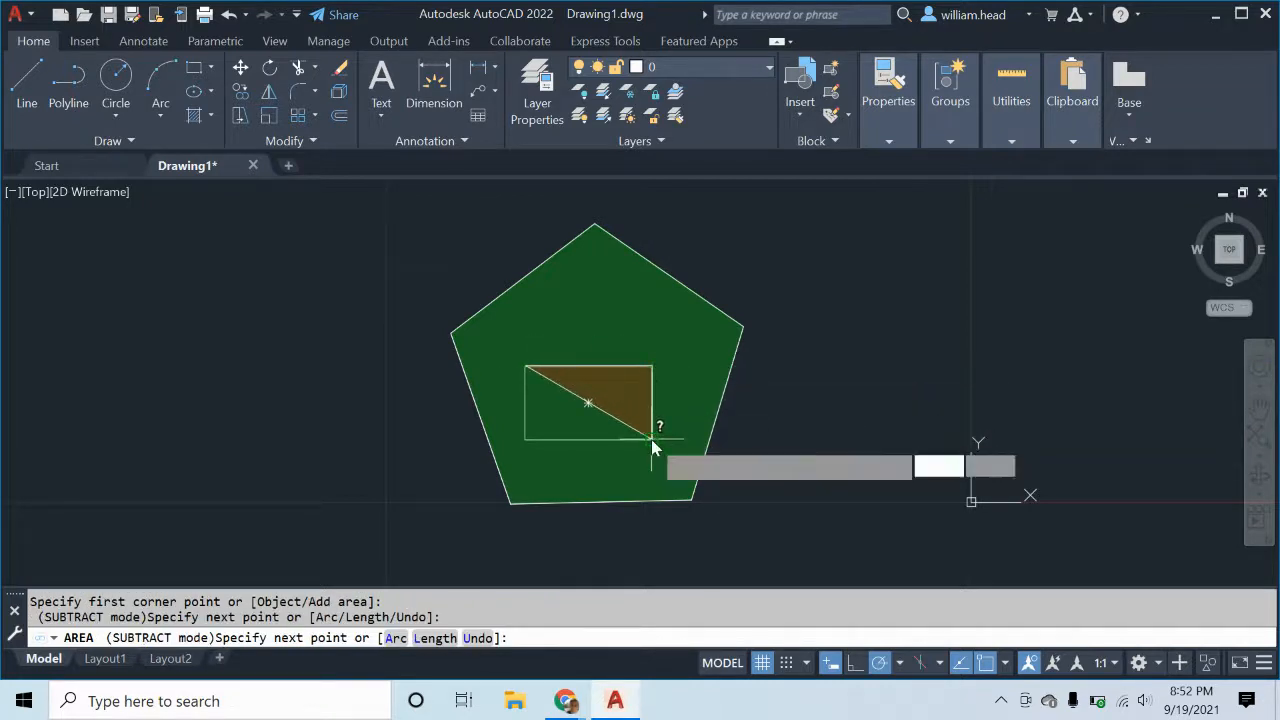
click(652, 440)
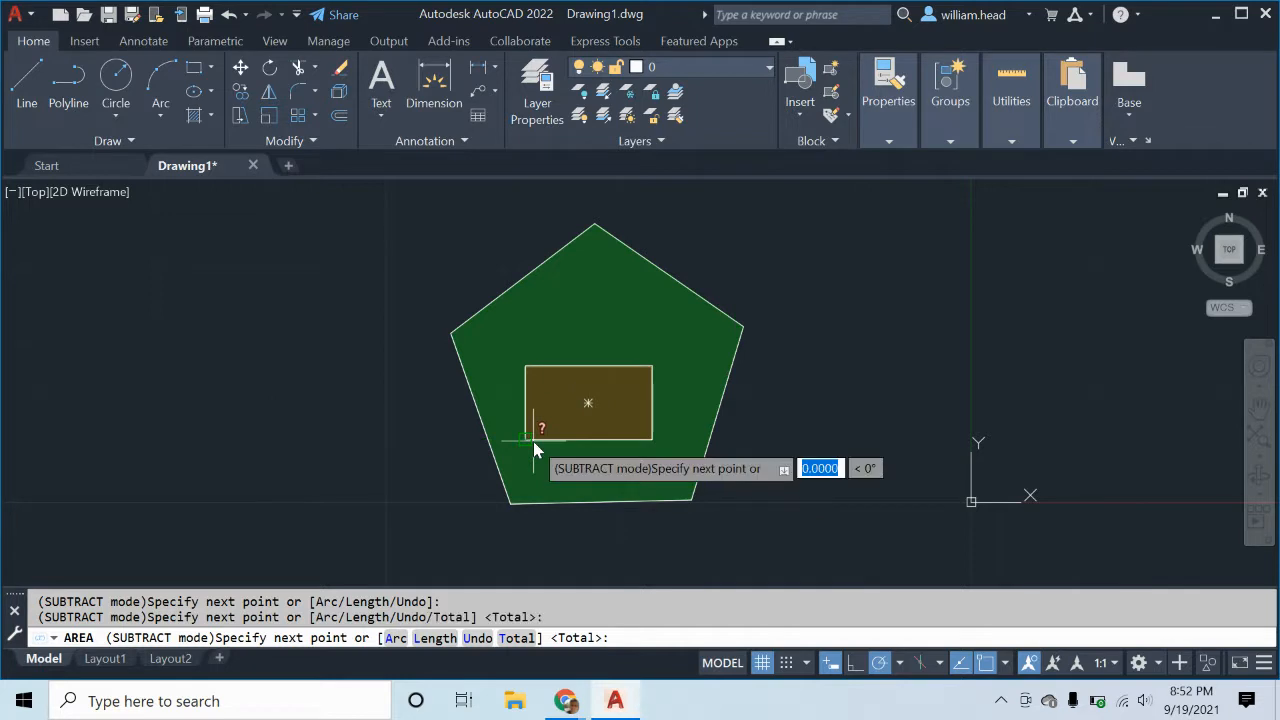
click(533, 441)
key(Return)
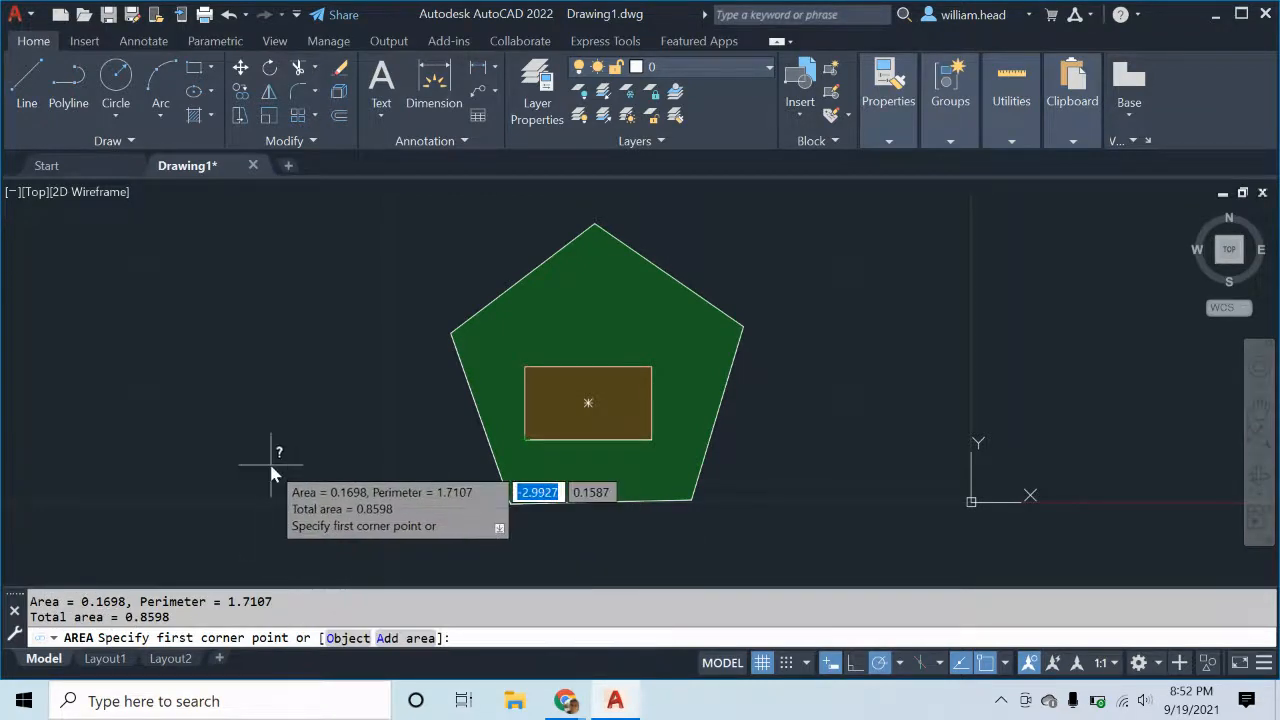
key(Escape)
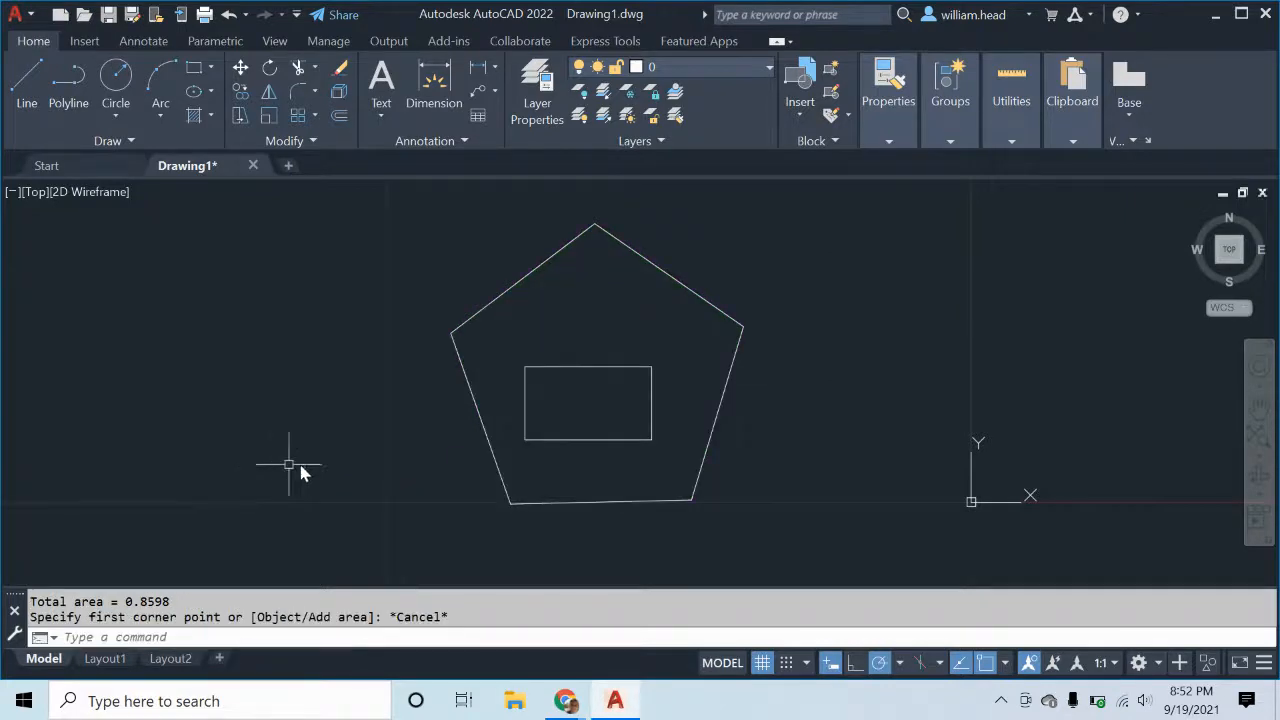
click(566, 700)
click(606, 663)
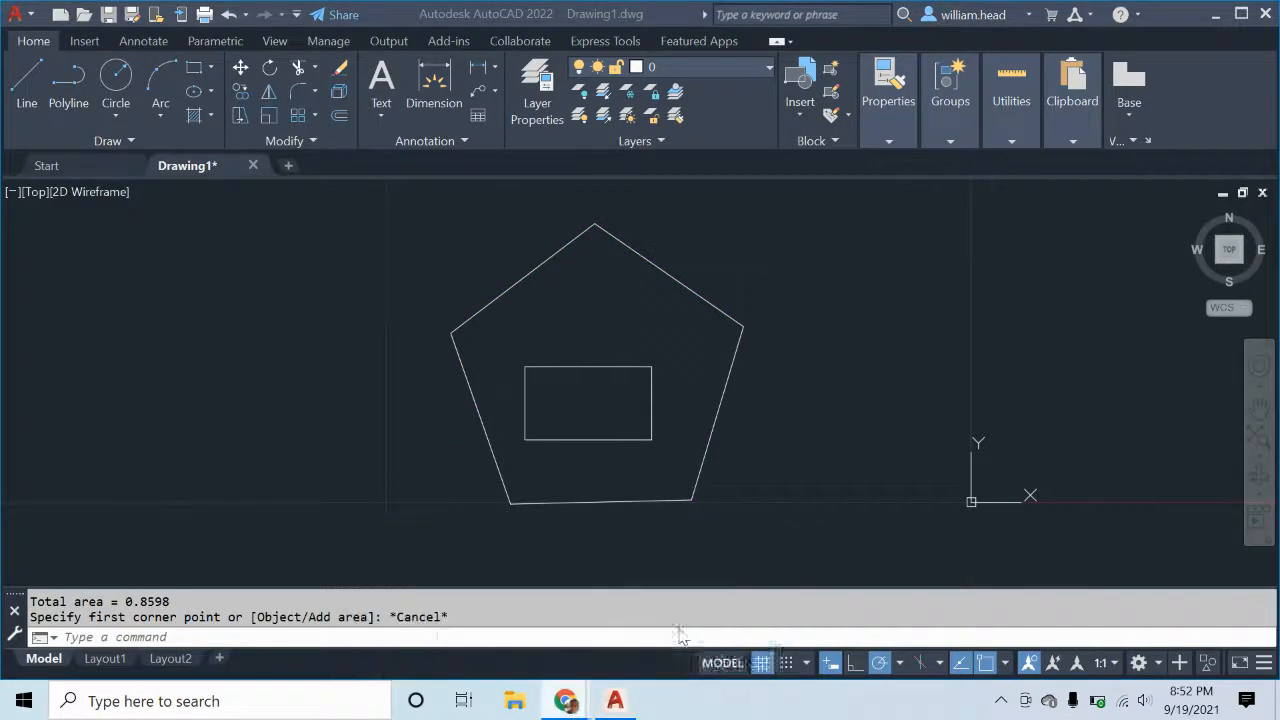